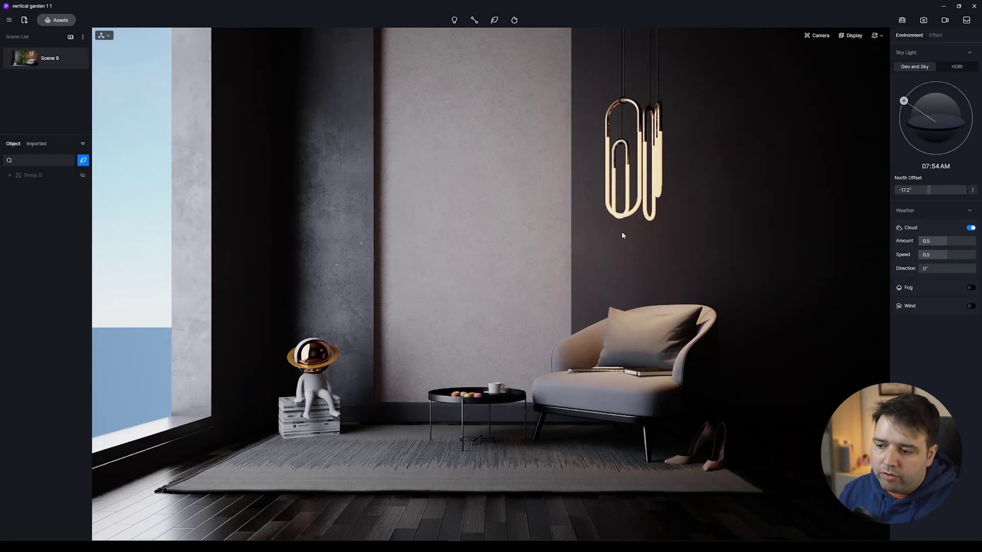
Examine the room and its recessed concrete wall panel from several angles, and return to the saved Scene 9 view.
right_drag(622, 236, 532, 249)
scroll(532, 250, up, 3)
right_drag(471, 247, 415, 334)
scroll(415, 334, down, 3)
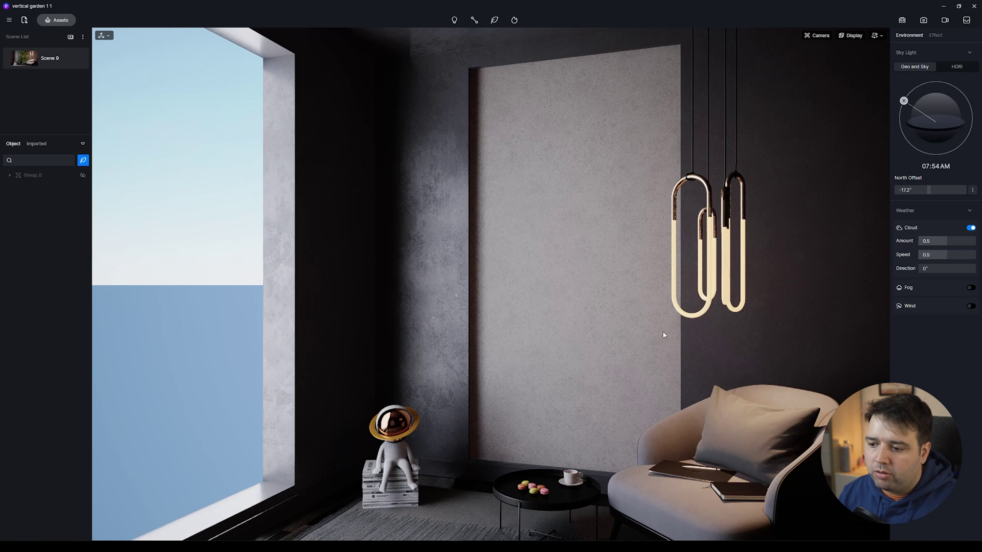
right_drag(663, 335, 412, 88)
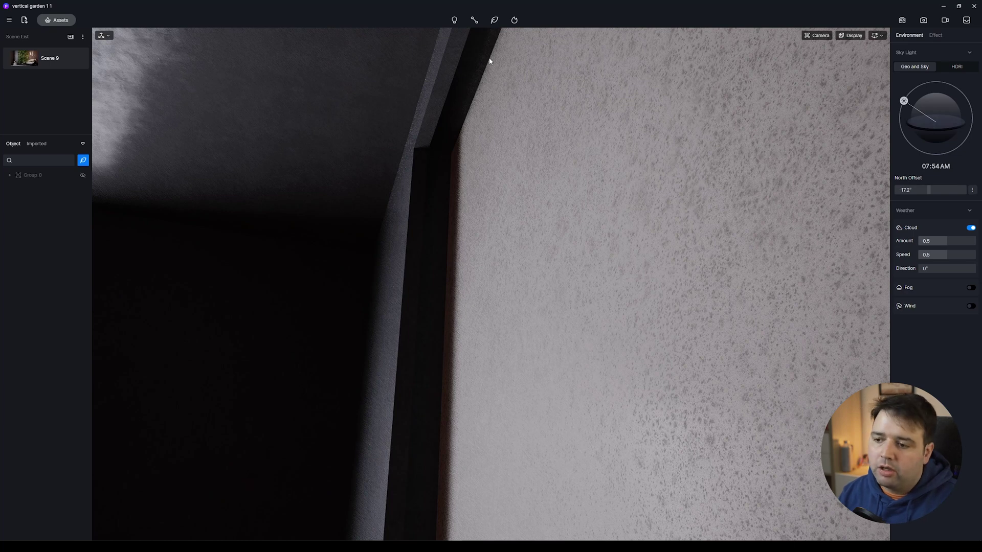
right_drag(536, 261, 318, 206)
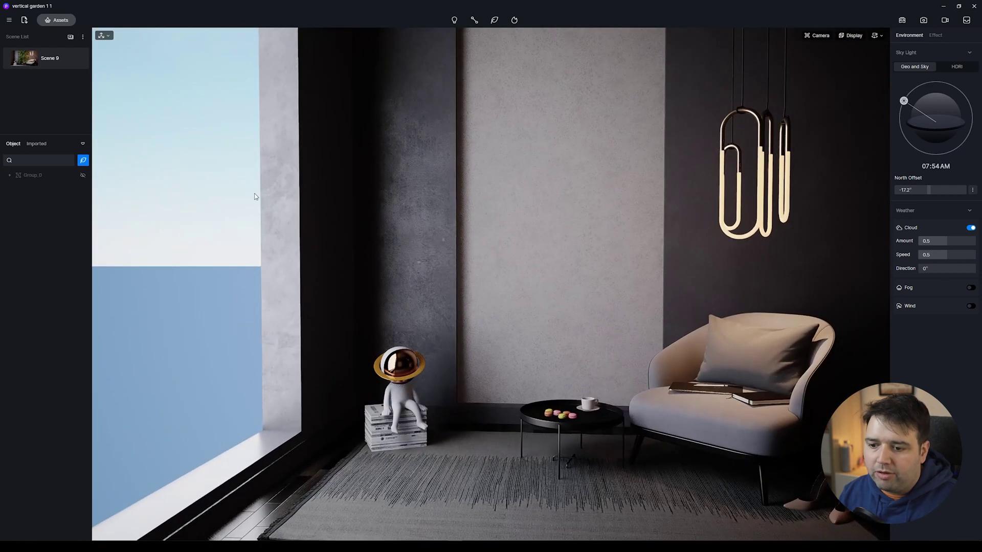
scroll(698, 337, down, 2)
mouse_move(698, 338)
right_down()
mouse_move(741, 339)
mouse_move(687, 329)
right_up()
scroll(686, 329, up, 1)
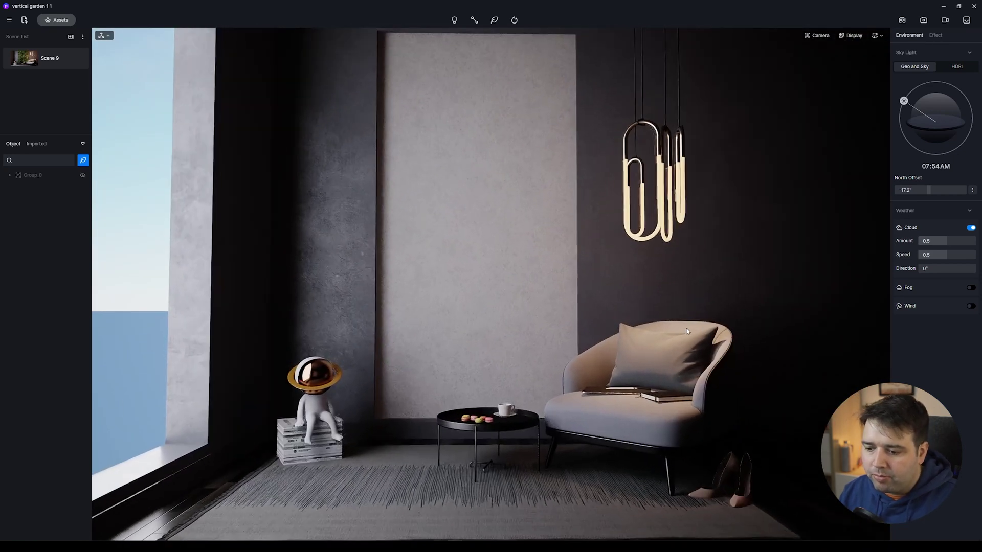
key(e)
scroll(665, 327, down, 1)
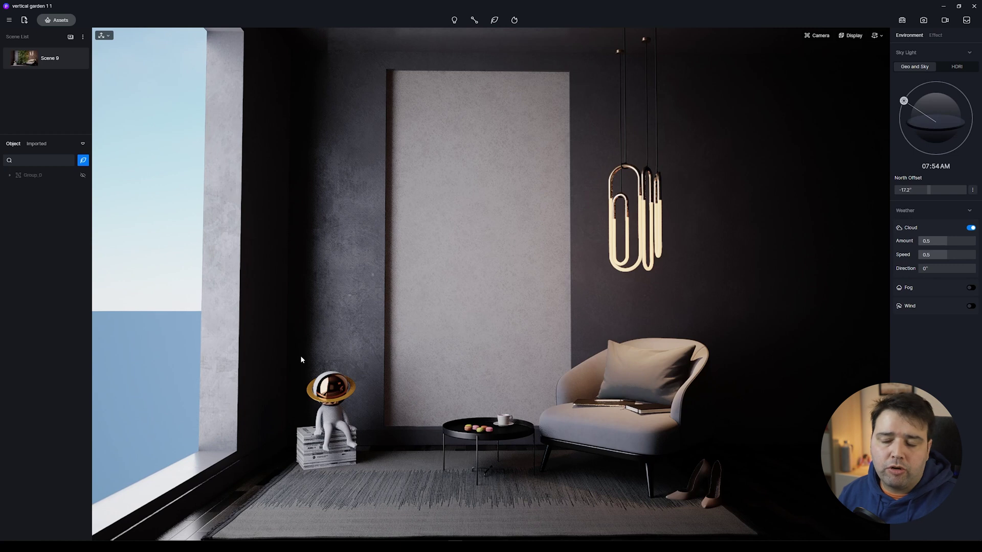
key(a)
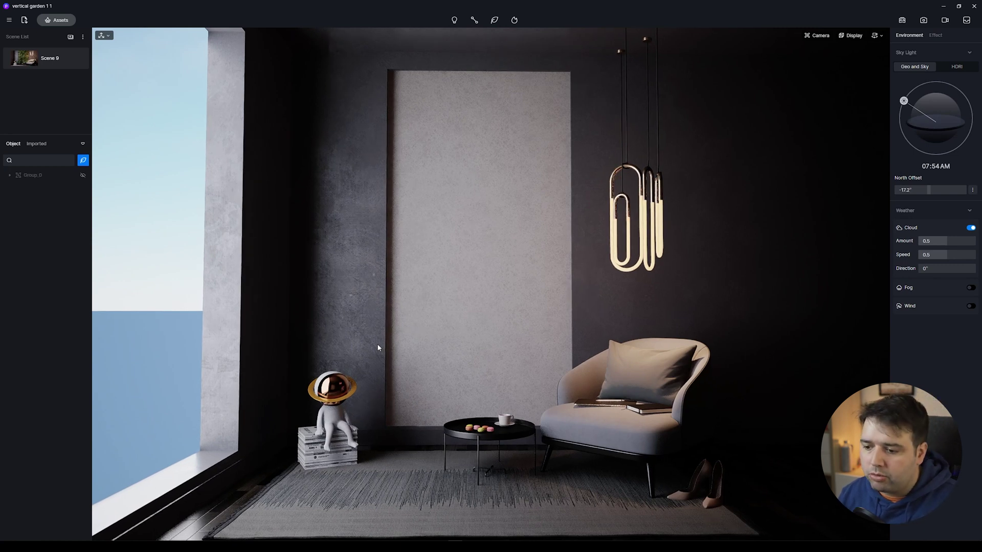
click(55, 56)
key(w)
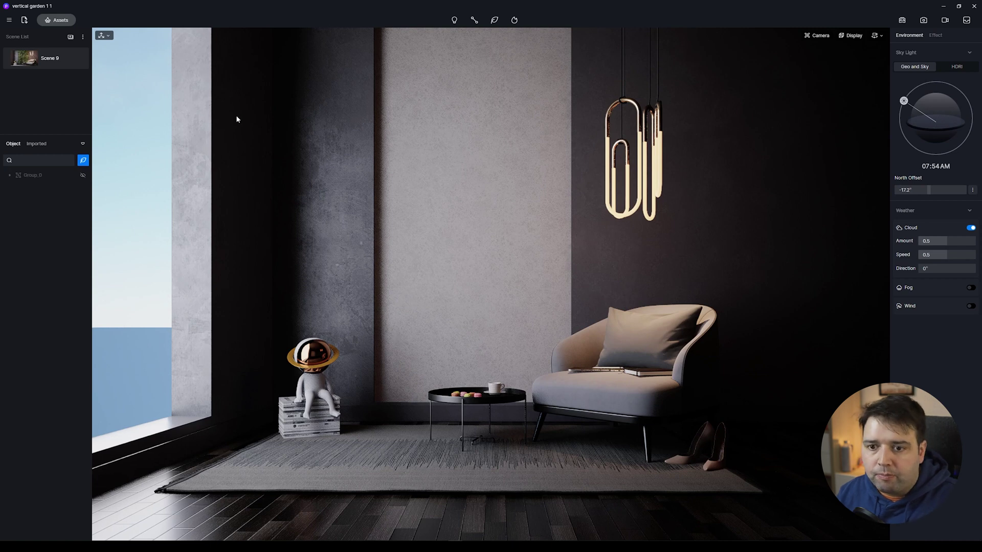
Open the asset library and reposition and narrow its window so that the wall panel remains visible.
click(55, 21)
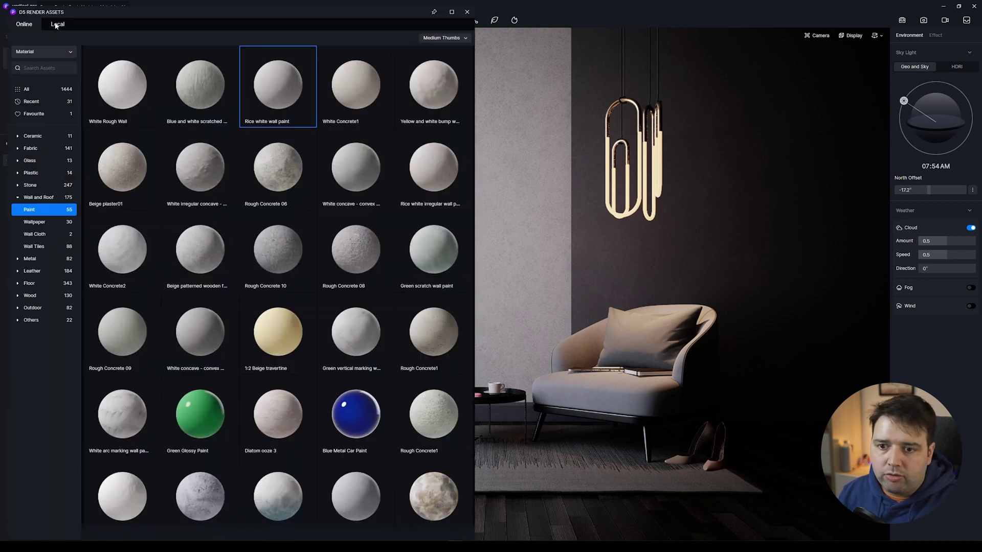
drag(219, 15, 717, 11)
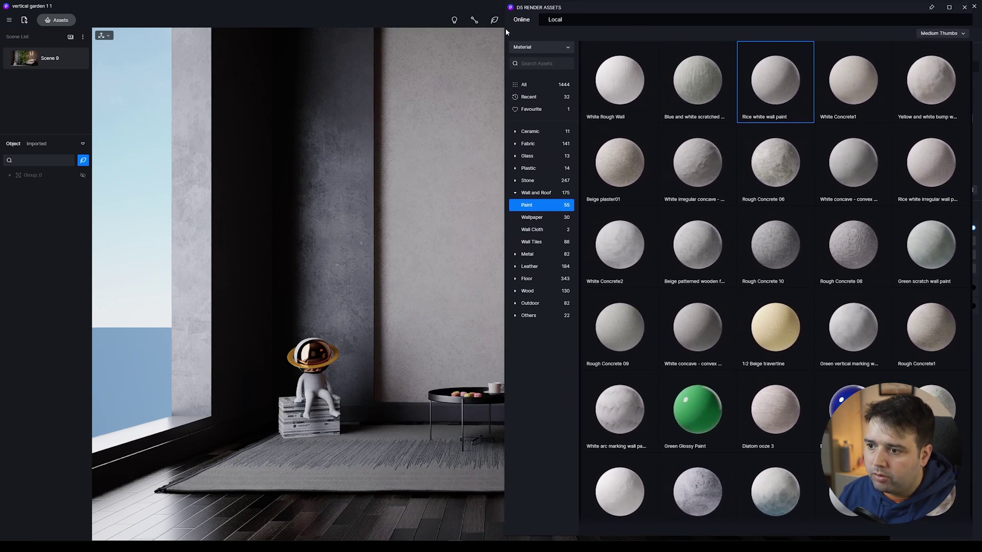
drag(505, 30, 598, 32)
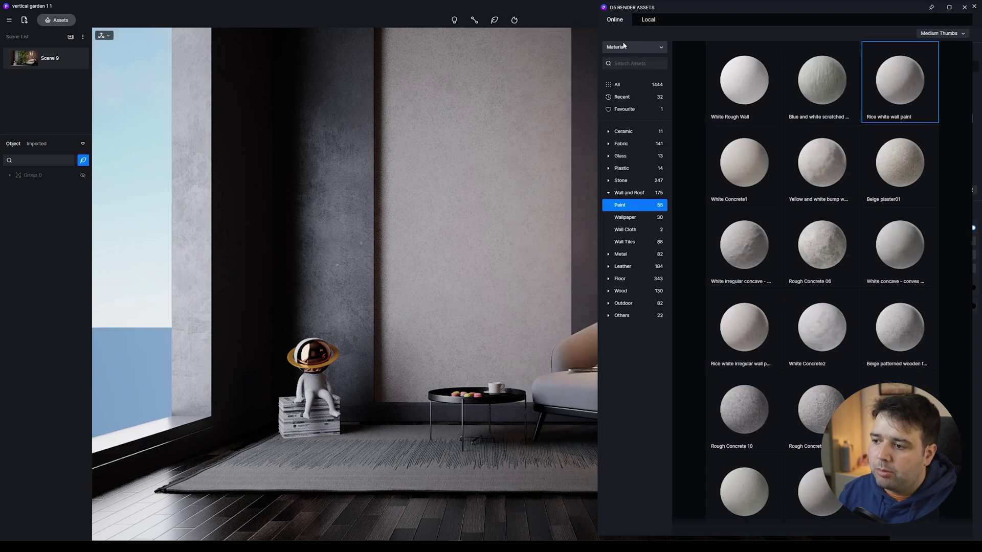
click(623, 48)
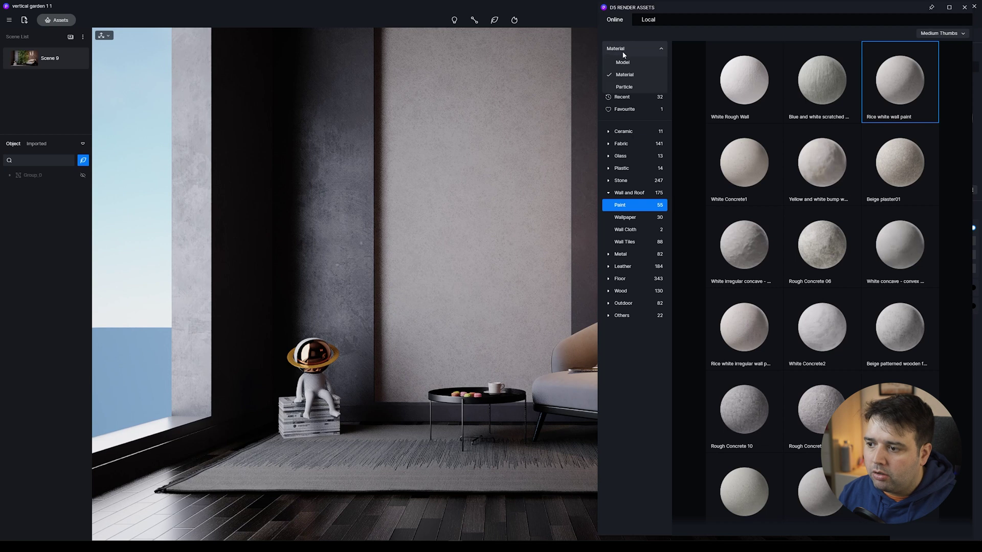
click(628, 45)
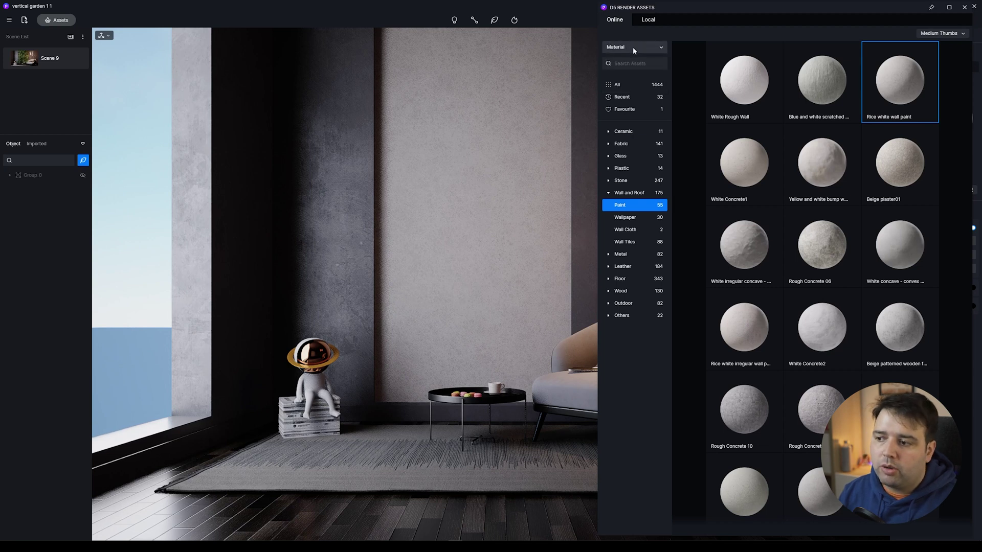
click(633, 47)
click(646, 32)
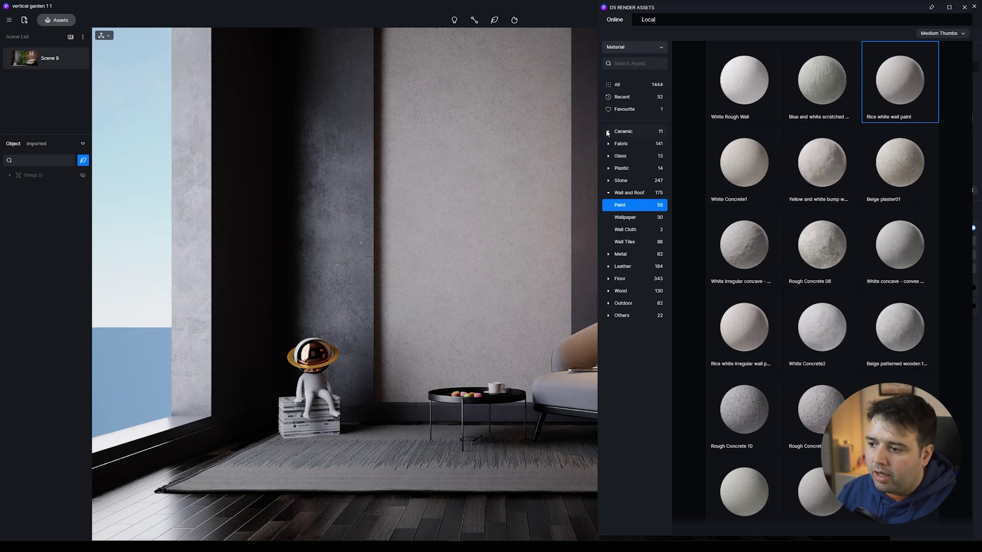
Apply the Grassland01 material from the Outdoor Ground category to the recessed wall panel and close the asset library.
click(608, 304)
click(631, 315)
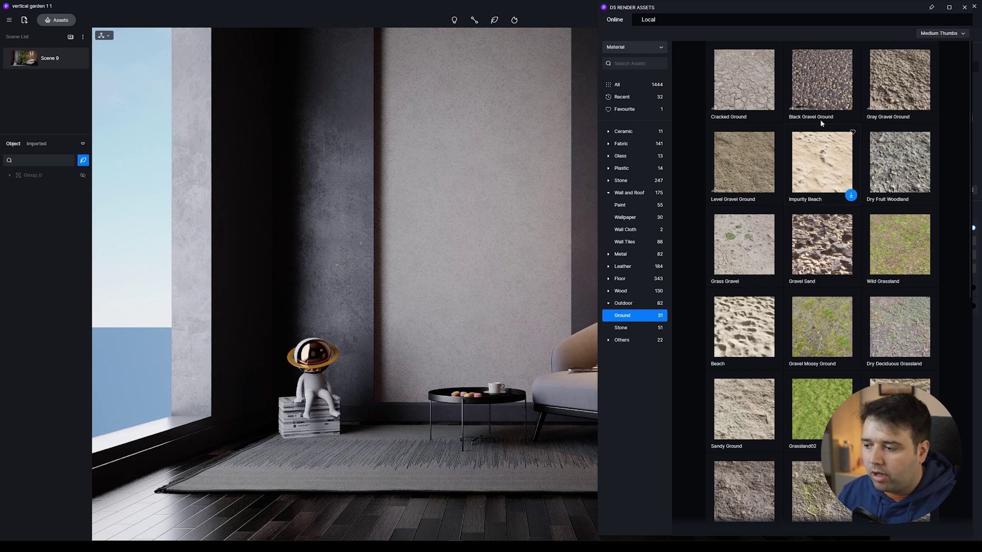
scroll(923, 268, down, 1)
scroll(924, 268, down, 5)
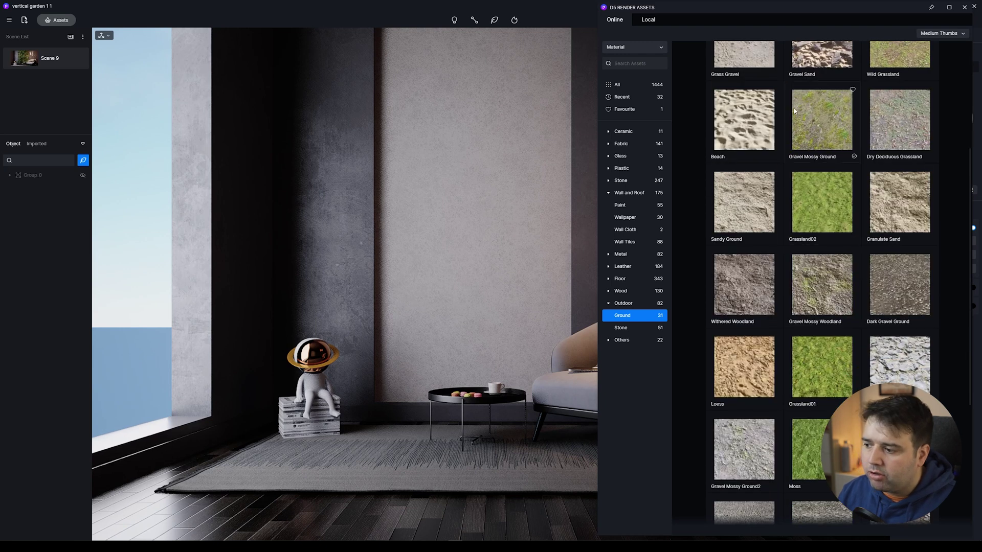
scroll(791, 368, down, 3)
scroll(795, 343, up, 2)
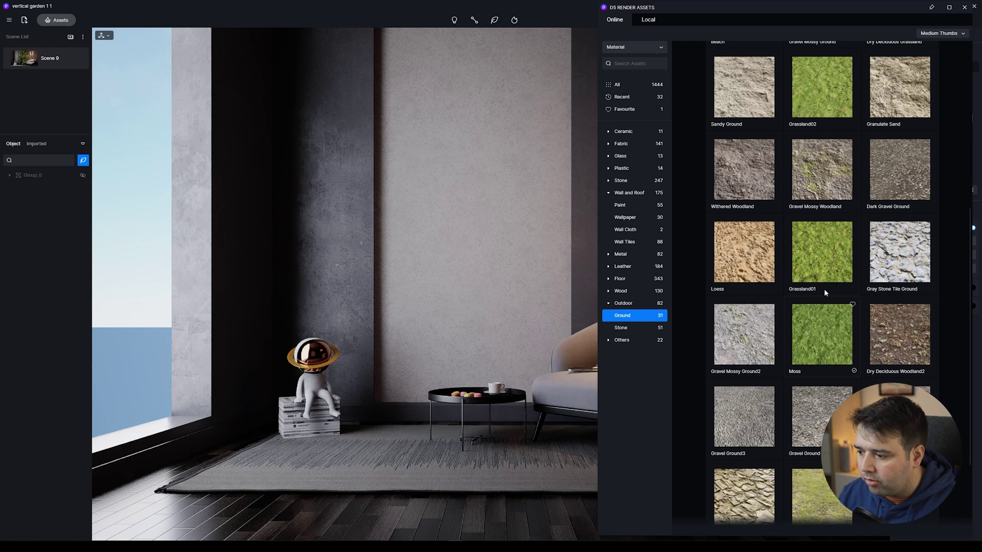
drag(818, 260, 486, 158)
click(963, 7)
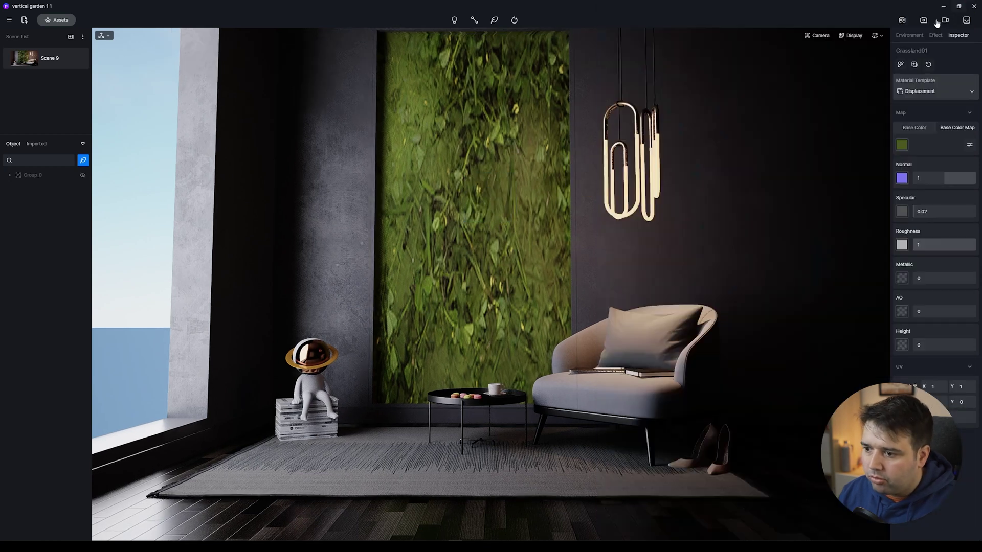
Switch the wall panel's Grassland01 material to the Custom template and enable triplanar mapping.
click(484, 174)
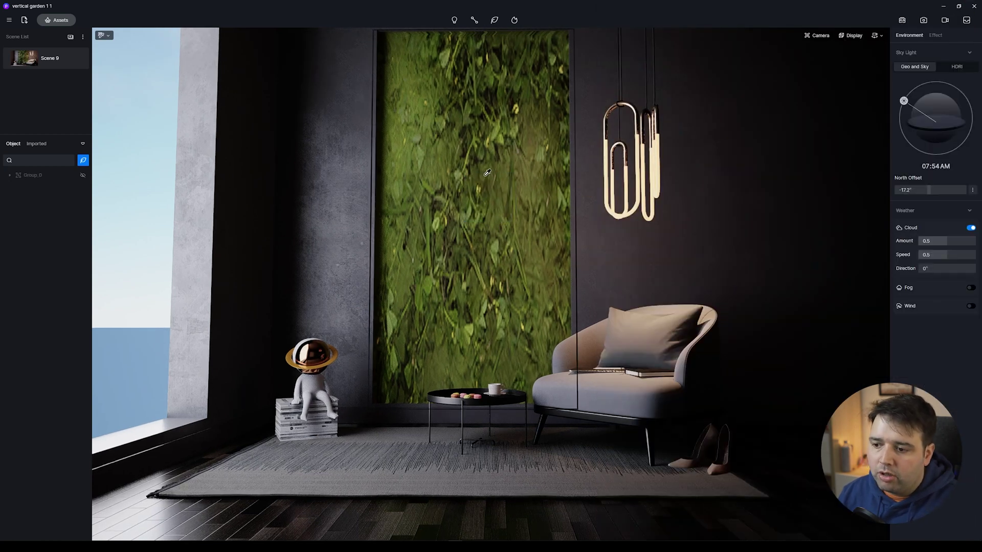
click(465, 135)
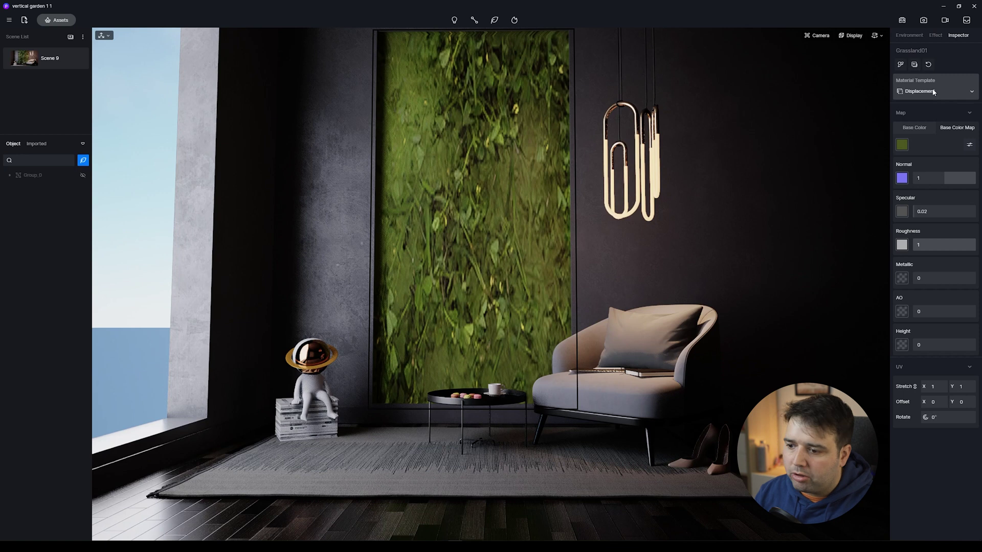
click(917, 92)
click(928, 115)
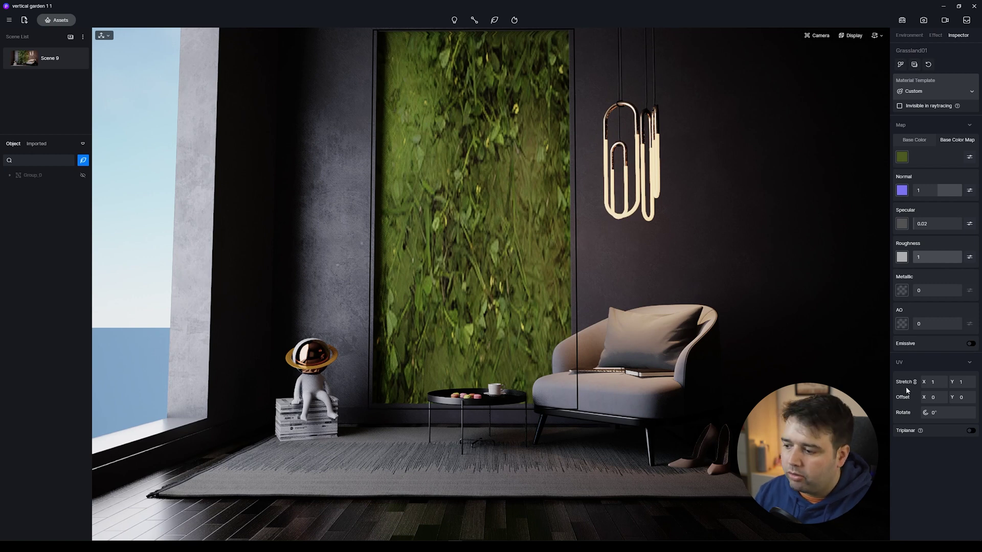
click(971, 430)
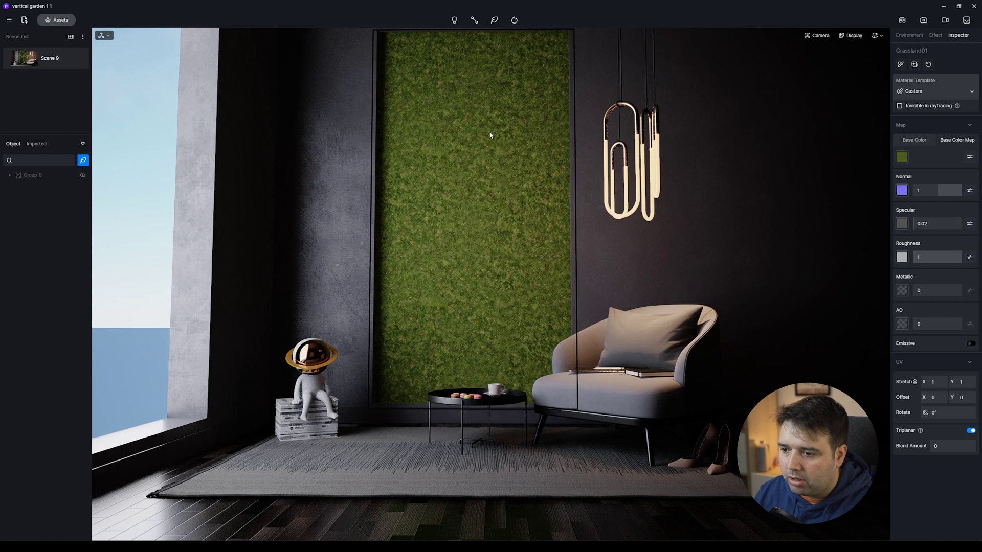
Try a UV stretch of 0.5 on the grass material, settle on 0.3 for X and Y, and deselect it.
click(940, 383)
text(0.5)
key(Return)
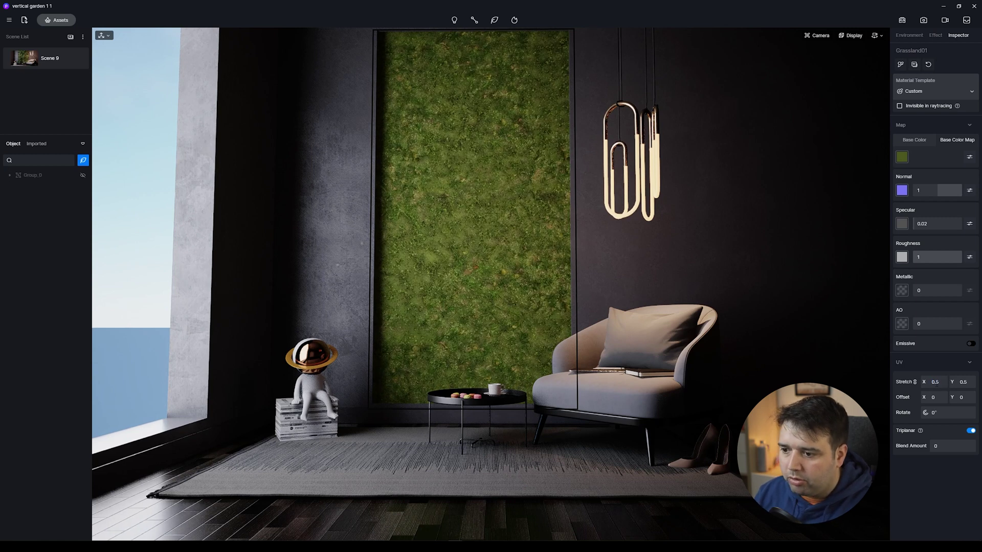
key(BackSpace)
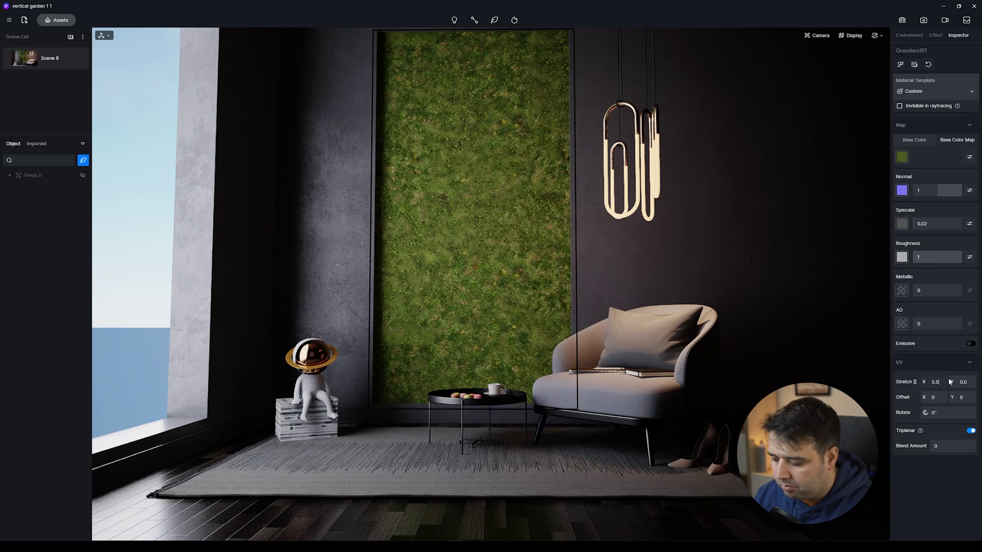
text(3)
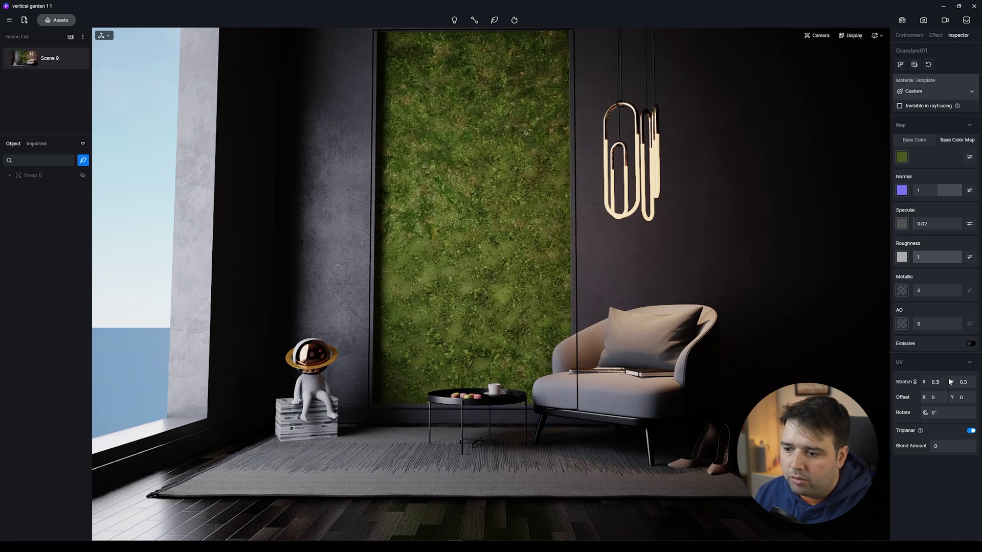
click(143, 147)
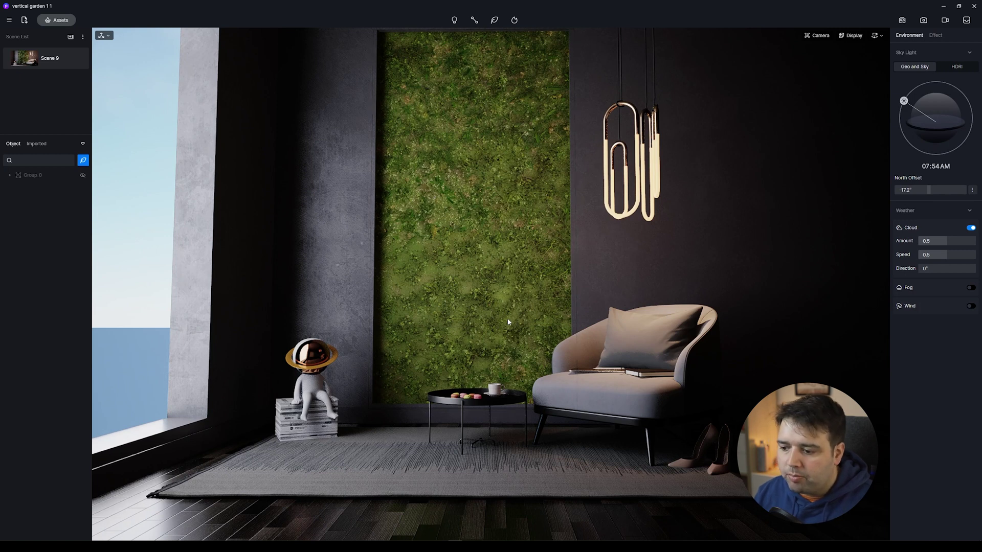
Reopen the asset library, switch it to models, and show the favourites.
right_drag(644, 262, 586, 222)
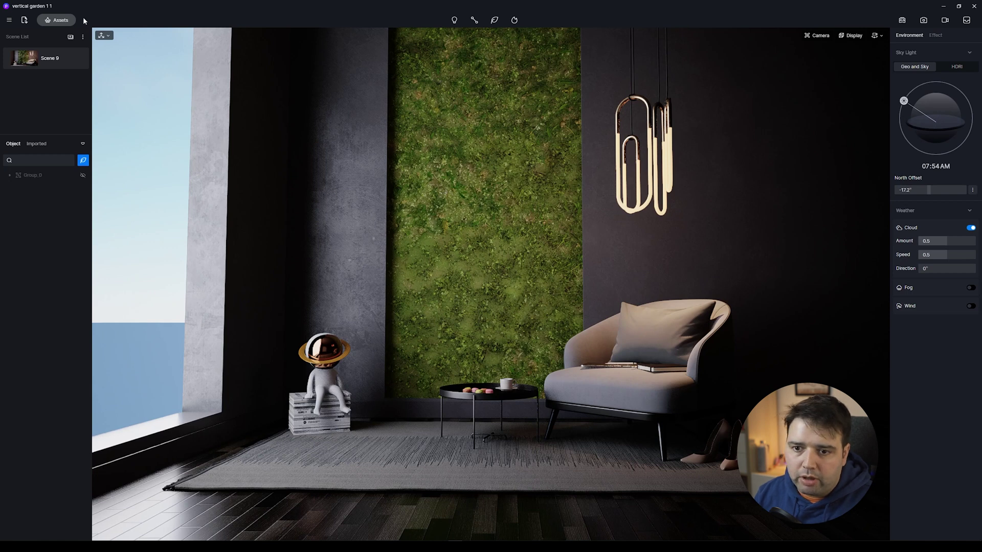
click(65, 20)
click(629, 46)
click(623, 63)
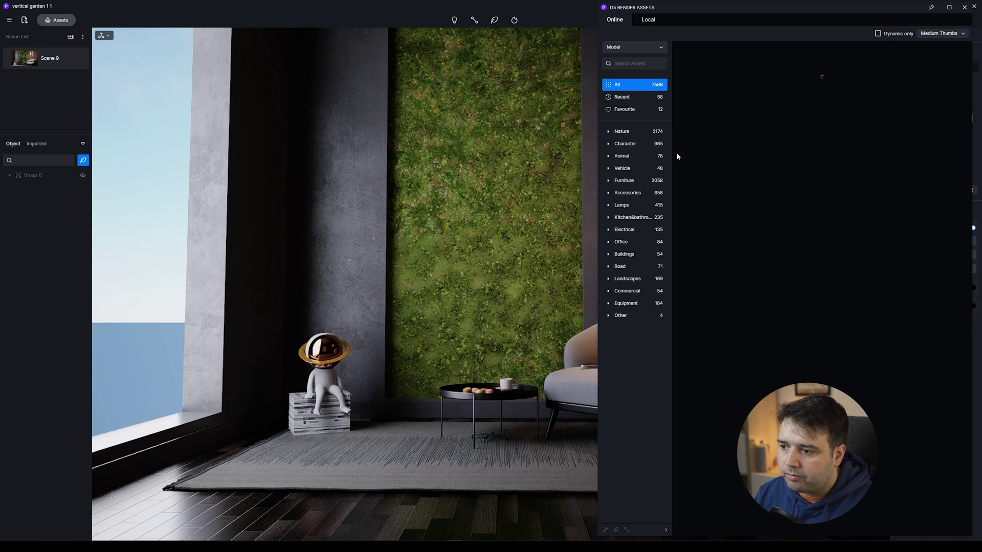
click(637, 111)
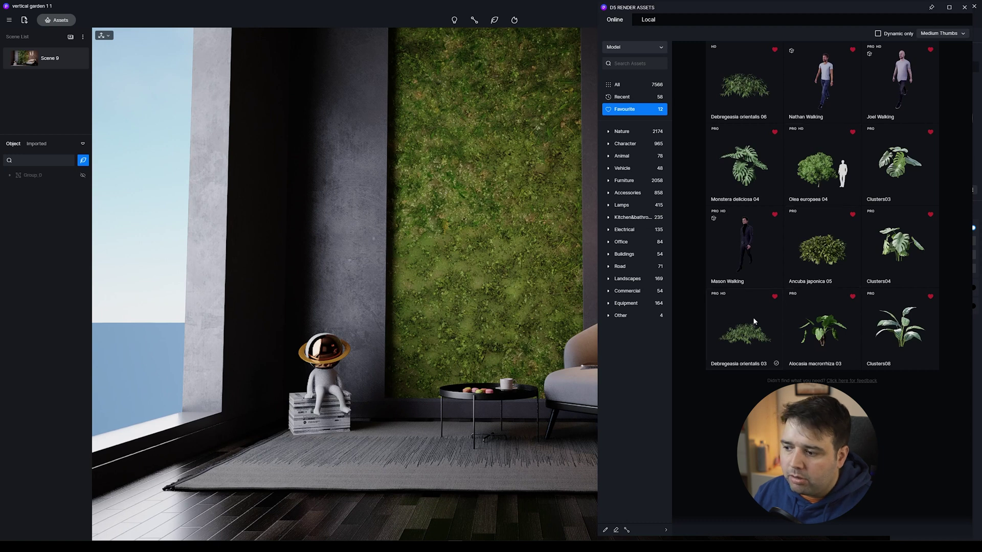
Look through the Shrubs category under Nature for suitable wall plants and return to the favourite models.
click(608, 132)
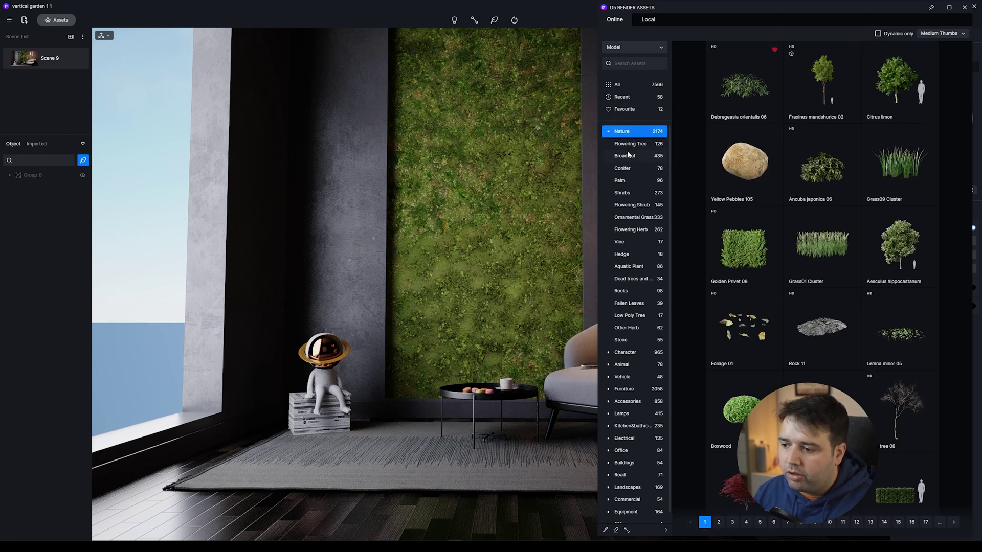
click(631, 194)
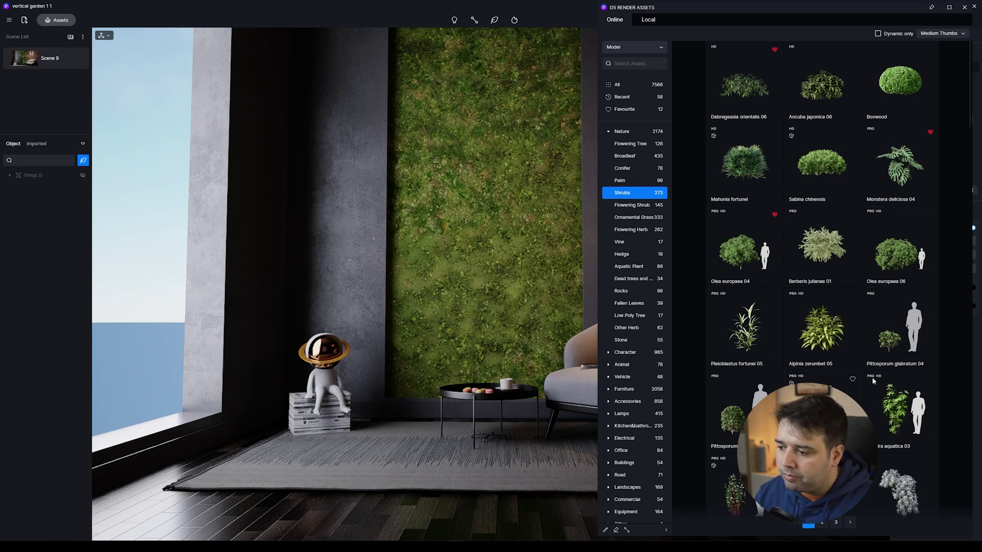
scroll(839, 333, down, 6)
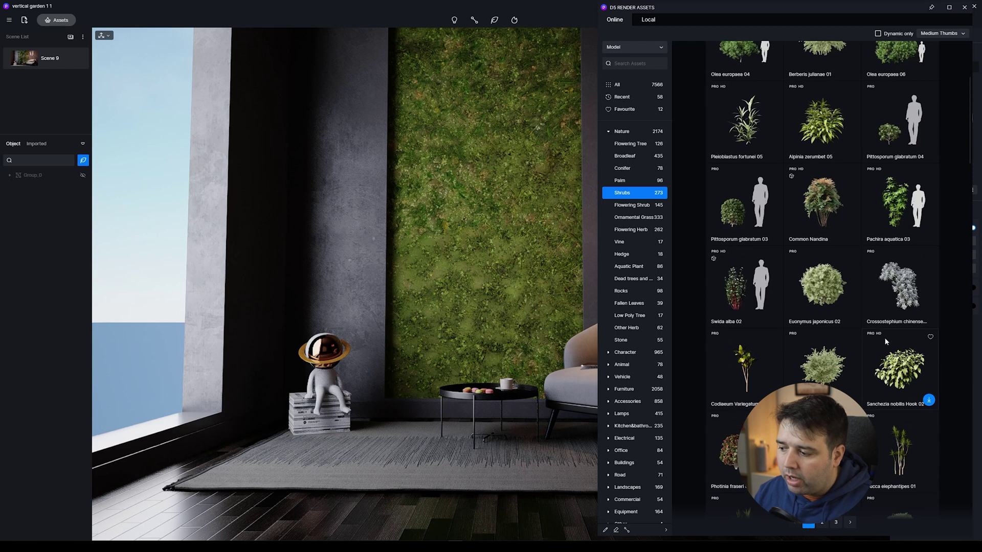
scroll(879, 354, down, 5)
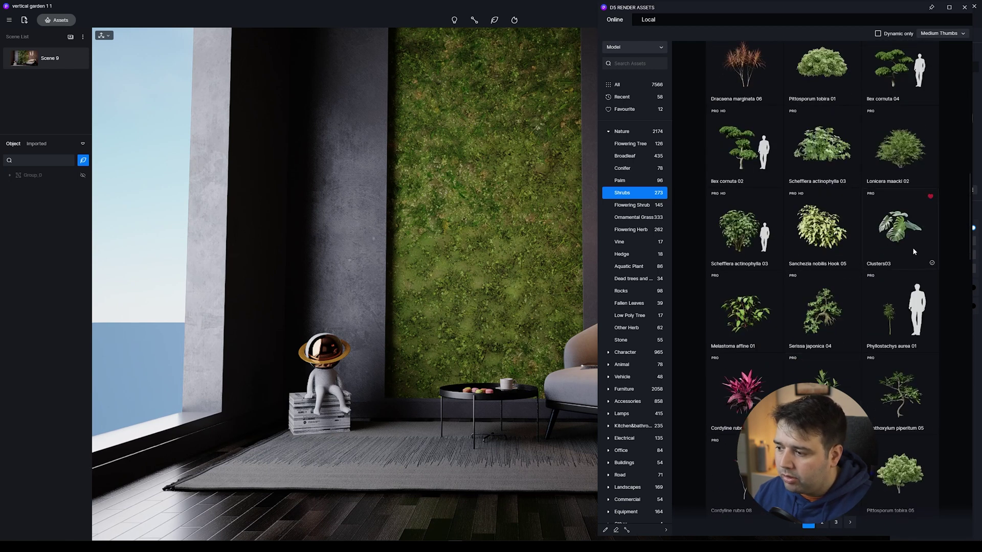
scroll(877, 307, down, 5)
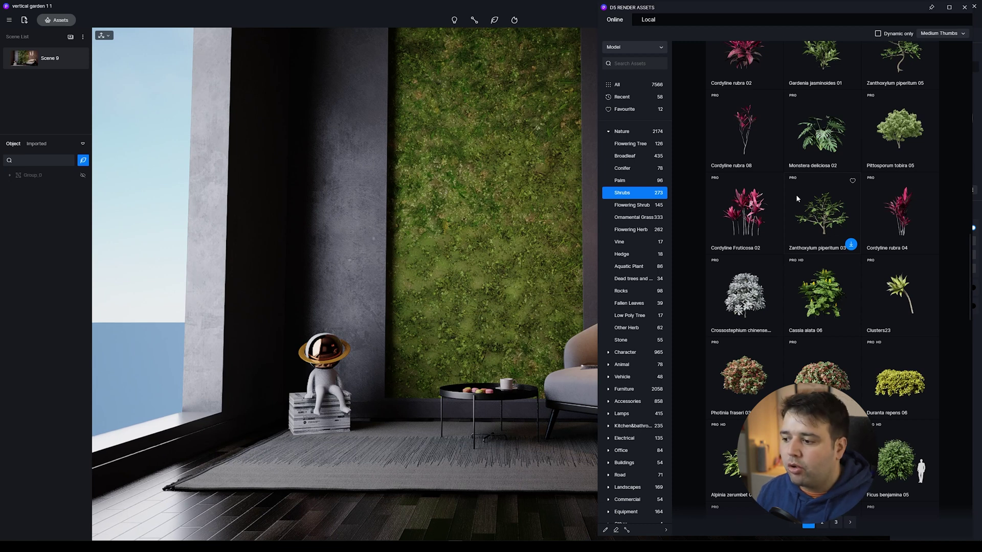
scroll(795, 194, up, 2)
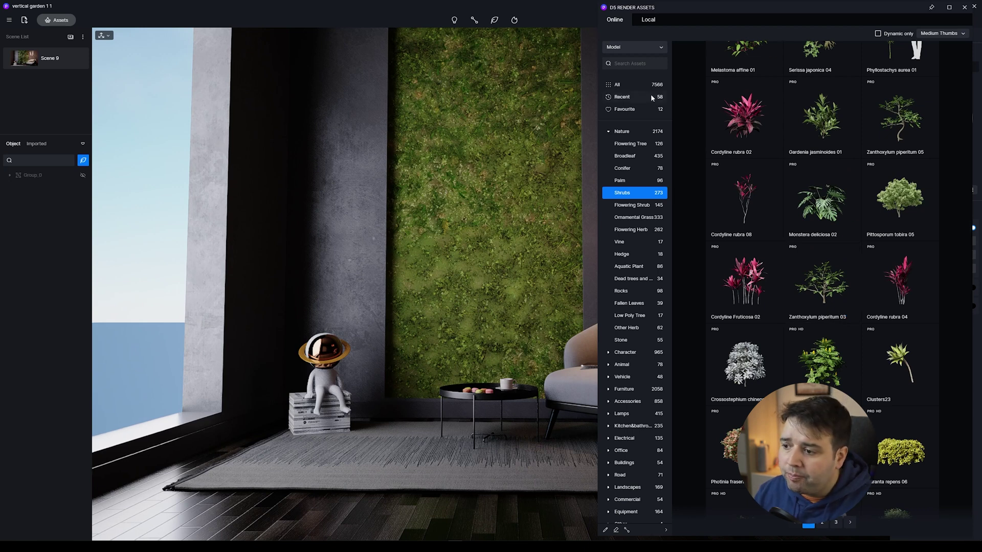
click(636, 109)
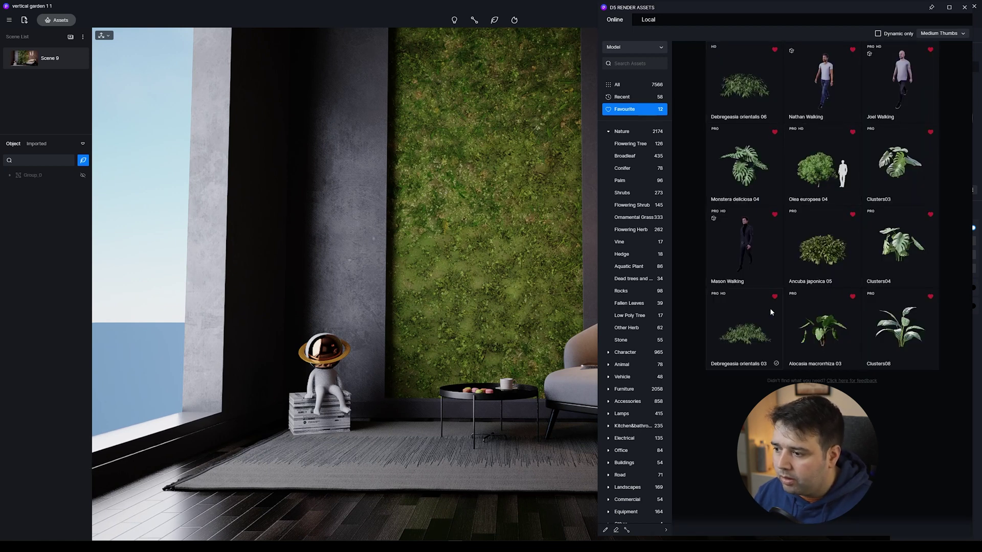
Place an Olea europaea 04 plant on the grass panel, facing out from the wall, scaled to about 764 × 810 × 693.
click(816, 167)
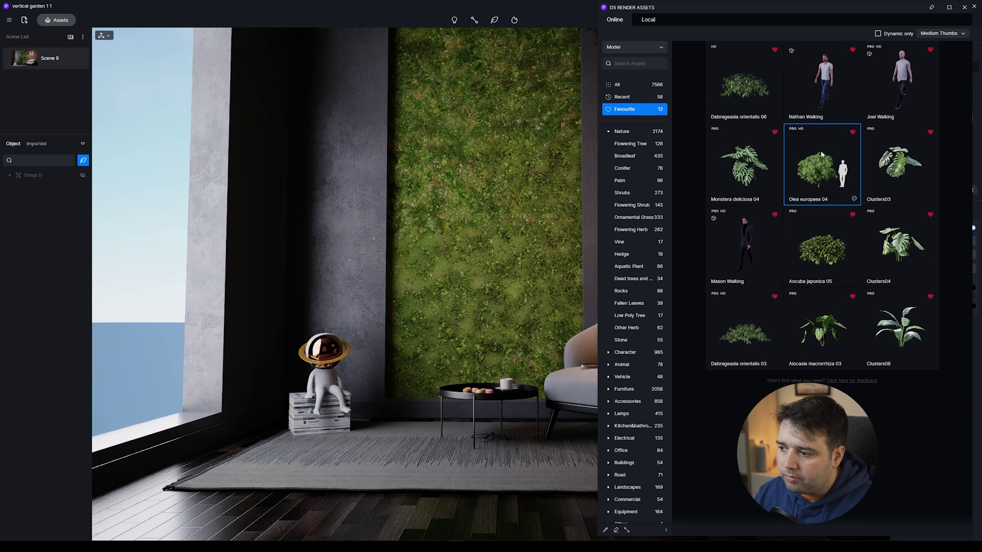
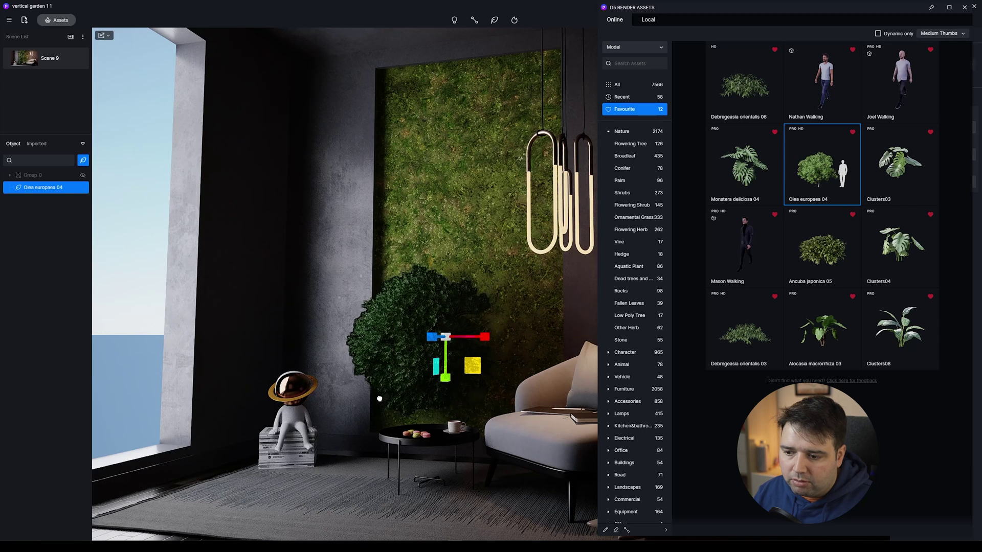
scroll(373, 366, up, 3)
right_drag(373, 366, 402, 393)
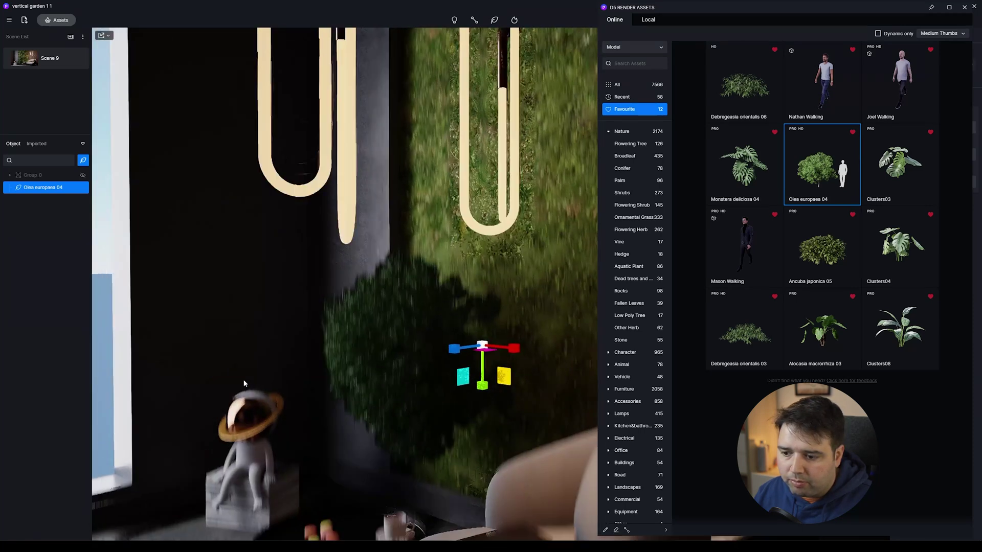
drag(474, 372, 545, 359)
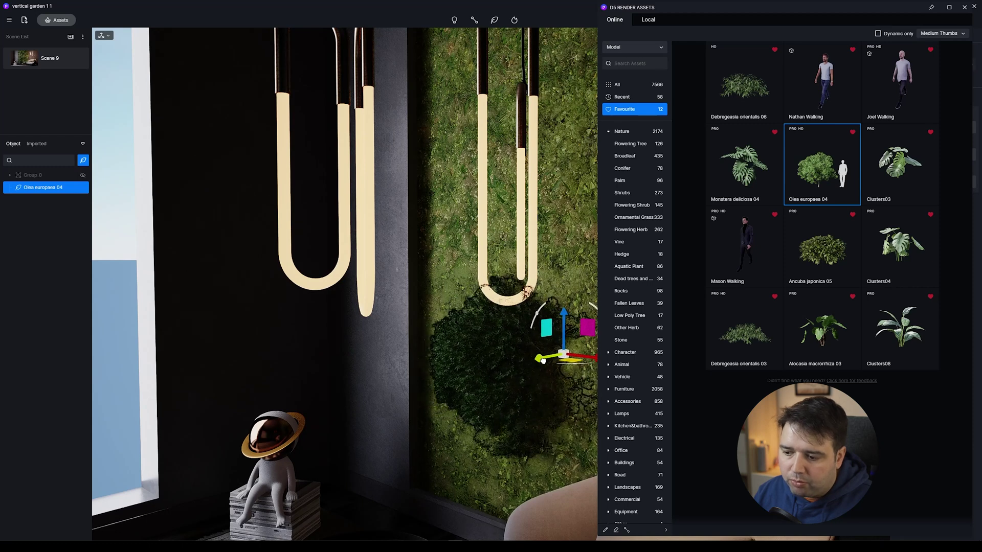
scroll(433, 347, down, 3)
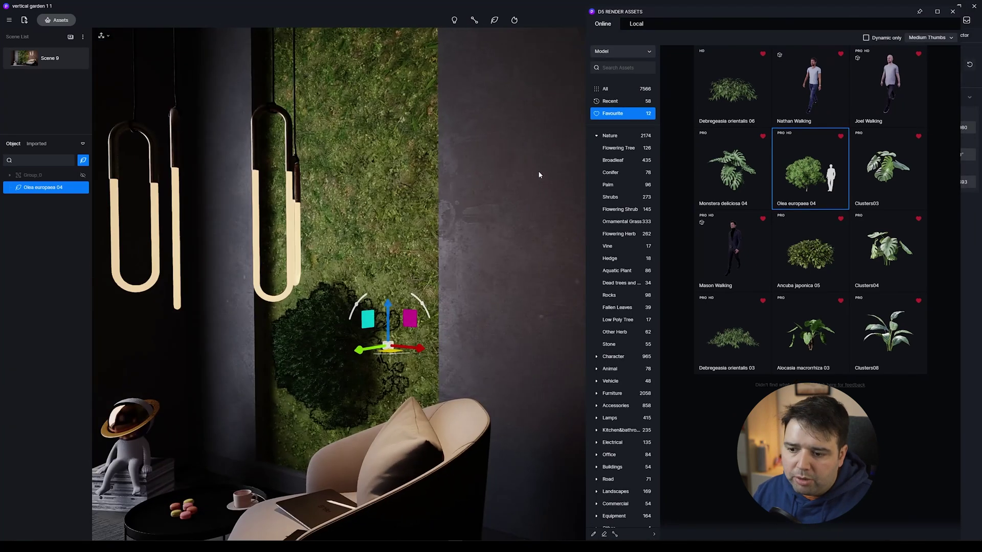
right_drag(539, 175, 455, 270)
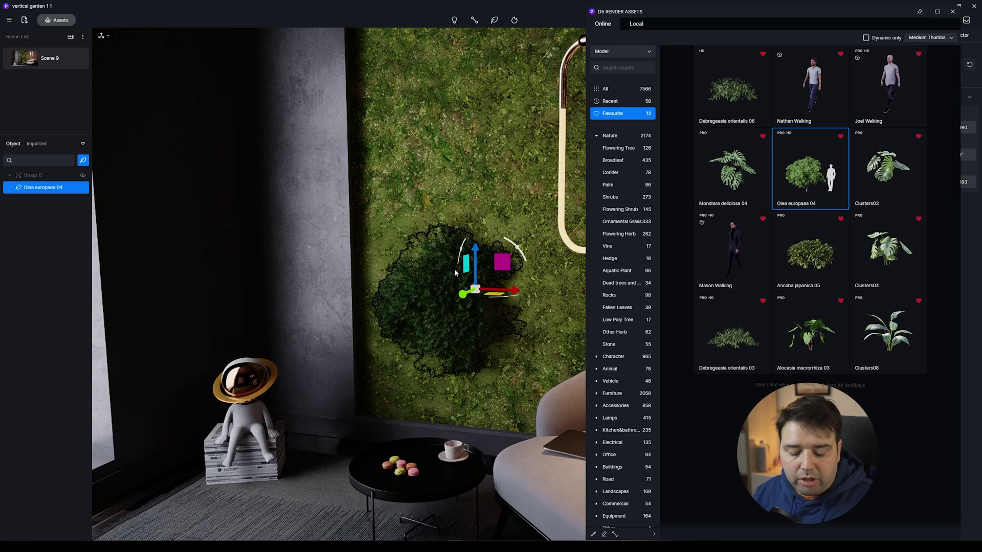
Try the wireframe display and switch the viewport to the grey clay display.
key(Tab)
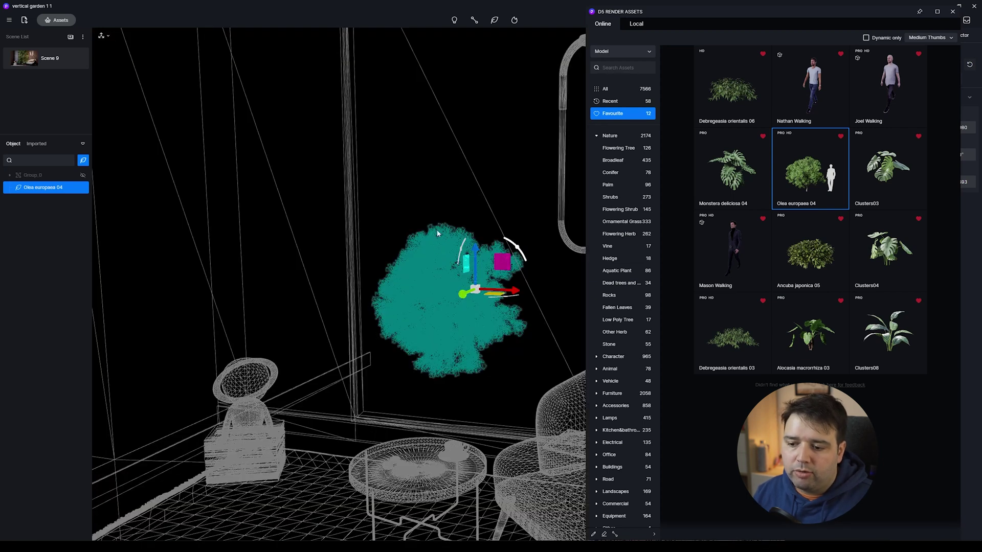
mouse_move(432, 234)
right_down()
mouse_move(422, 189)
mouse_move(478, 187)
right_up()
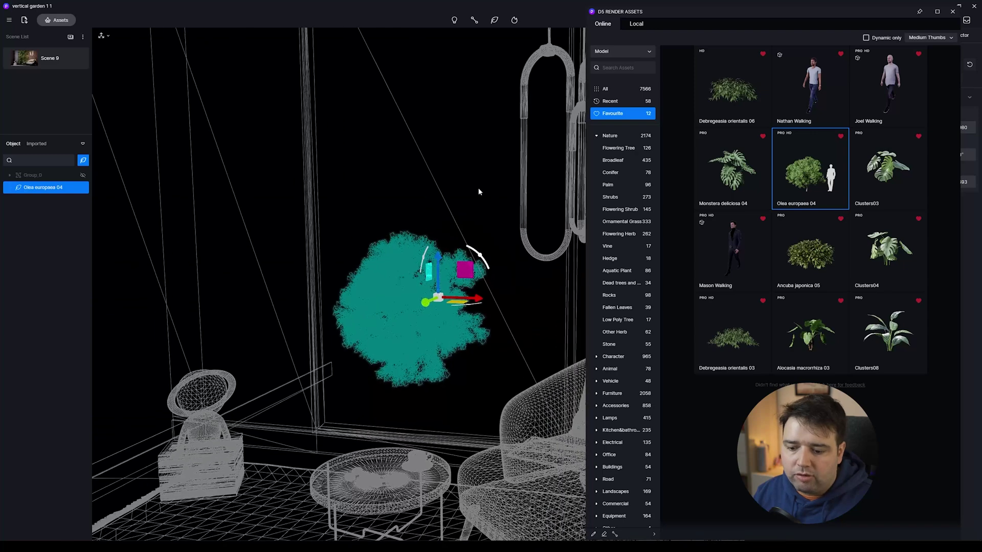
key(alt+w)
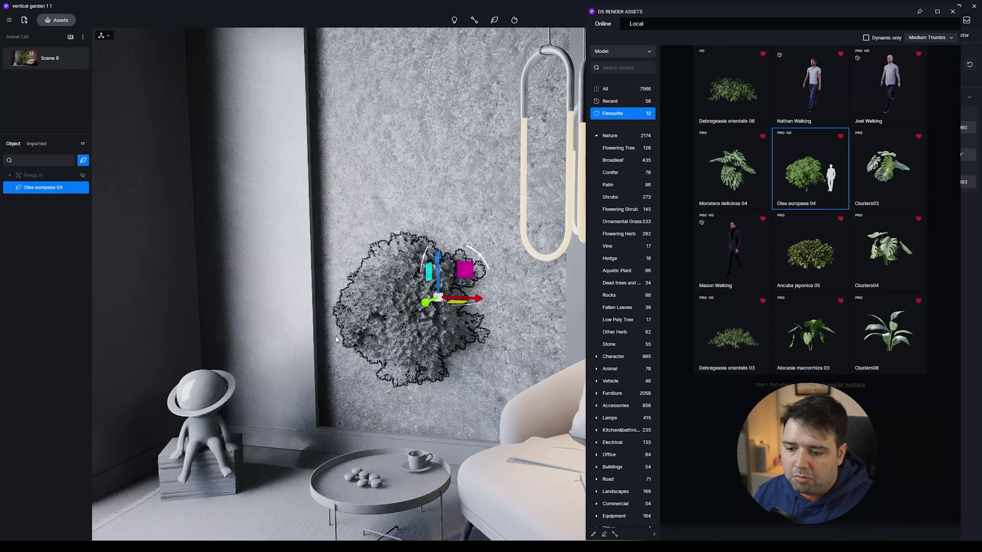
Move the Olea europaea 04 plant into the lower corner of the wall panel nearest the astronaut figure.
scroll(480, 332, up, 4)
drag(452, 306, 412, 310)
key(a)
right_drag(410, 315, 449, 263)
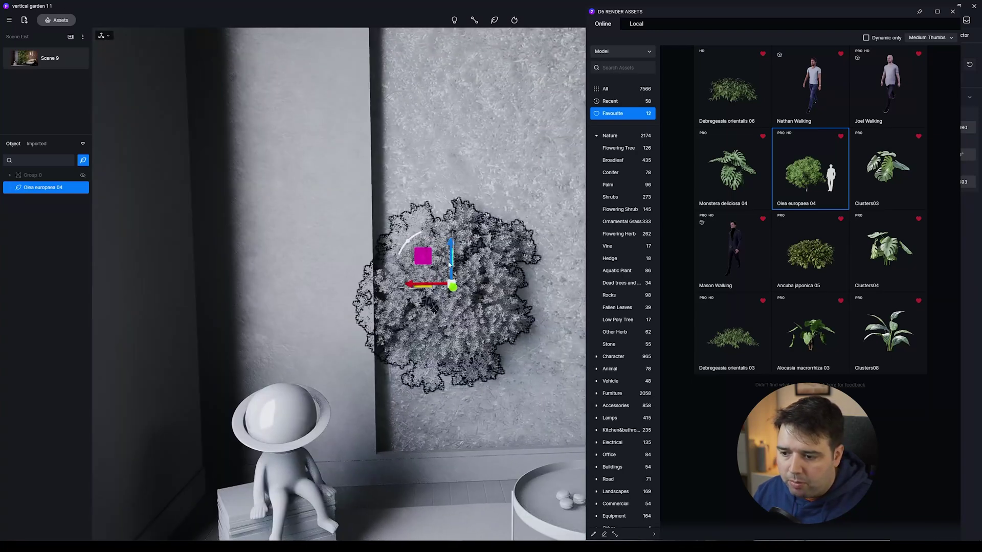
drag(449, 247, 468, 269)
right_drag(468, 270, 373, 318)
scroll(312, 310, down, 3)
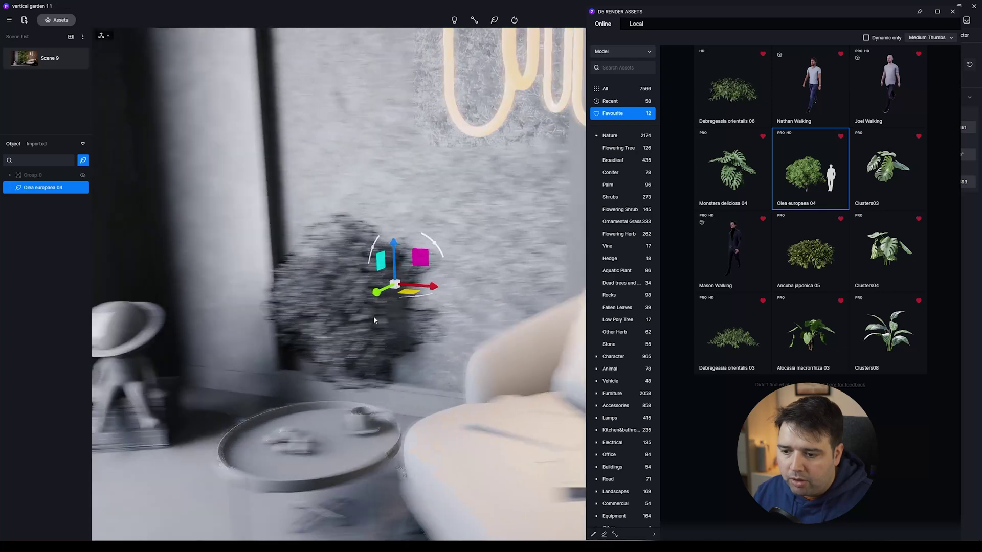
Copy the plant sideways along the panel's base toward the armchair, rotate the copy and lower it slightly.
alt+drag(424, 288, 533, 314)
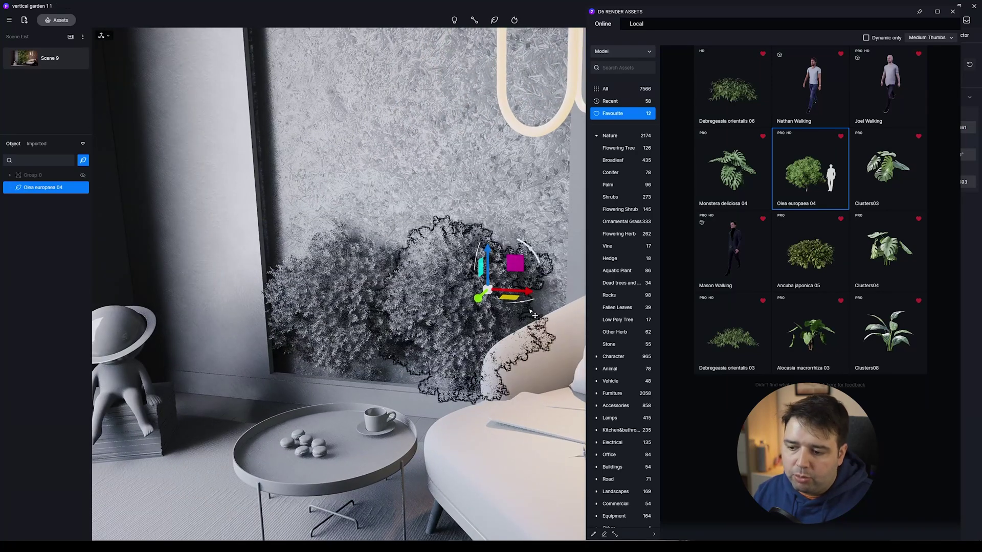
drag(532, 256, 488, 263)
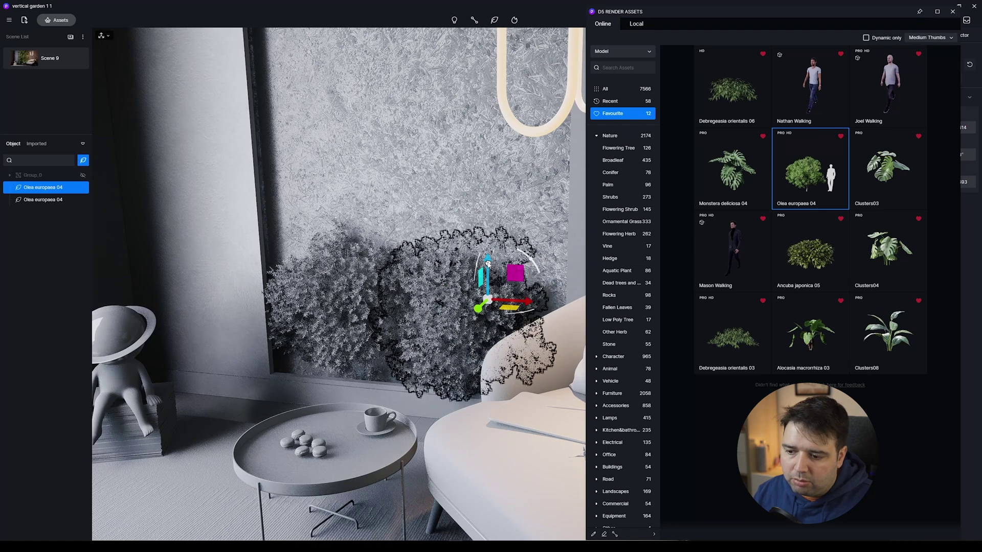
scroll(471, 268, down, 3)
right_drag(430, 279, 471, 285)
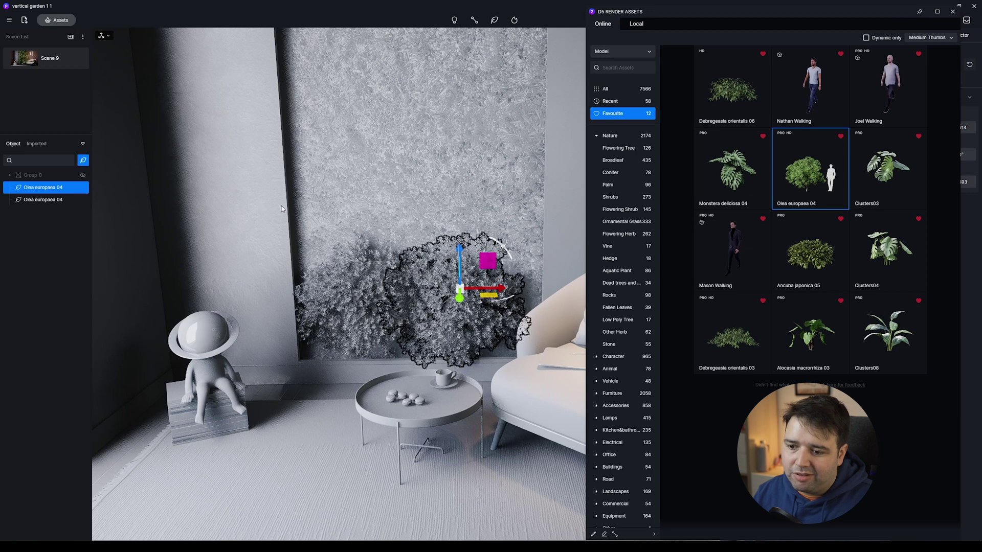
Copy the second plant upward to about Z 1083 and close the asset library.
right_drag(487, 281, 394, 276)
alt+drag(374, 260, 386, 182)
drag(754, 15, 527, 22)
click(725, 19)
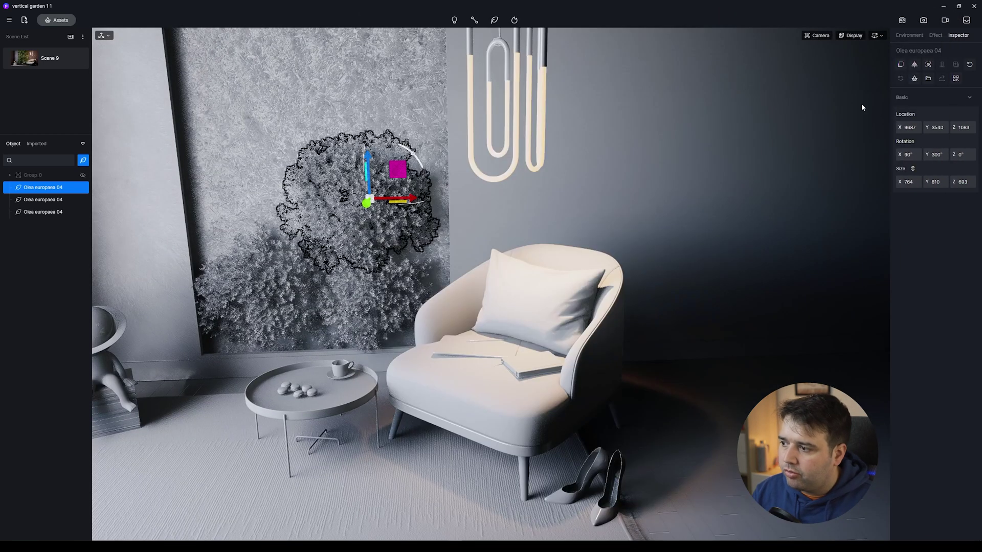
Focus on the upper plant and shift it toward the panel edge near the armchair, to about X 9815.
click(928, 64)
click(915, 65)
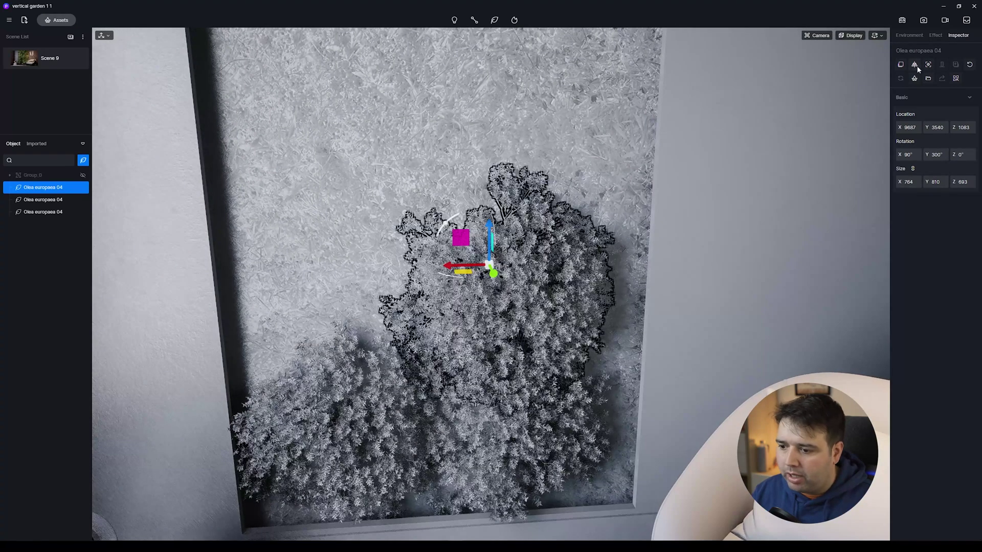
click(916, 65)
click(916, 65)
drag(454, 261, 488, 260)
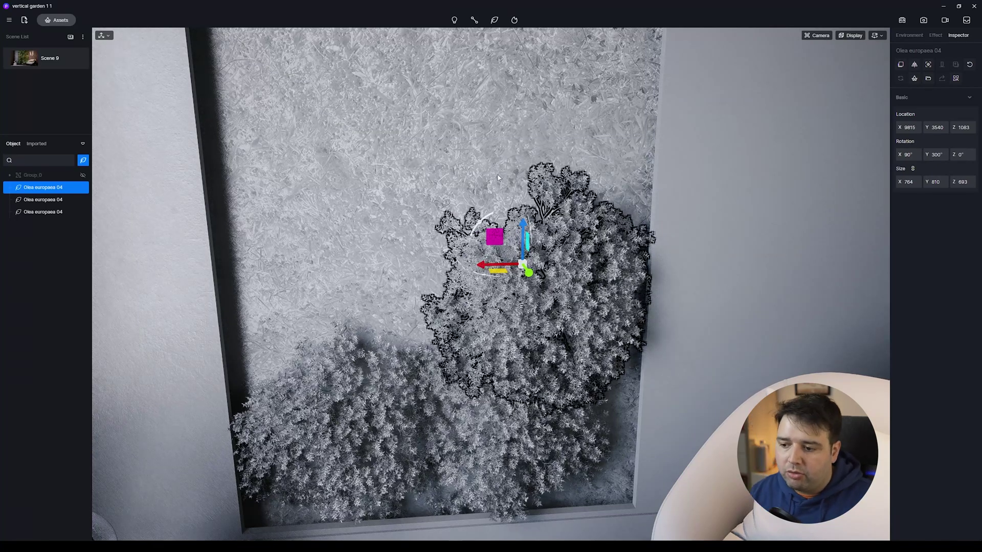
Scale the upper plant down to about 642 × 681 × 583 and lower it to about Z 983.
key(r)
drag(492, 280, 497, 281)
drag(526, 227, 518, 250)
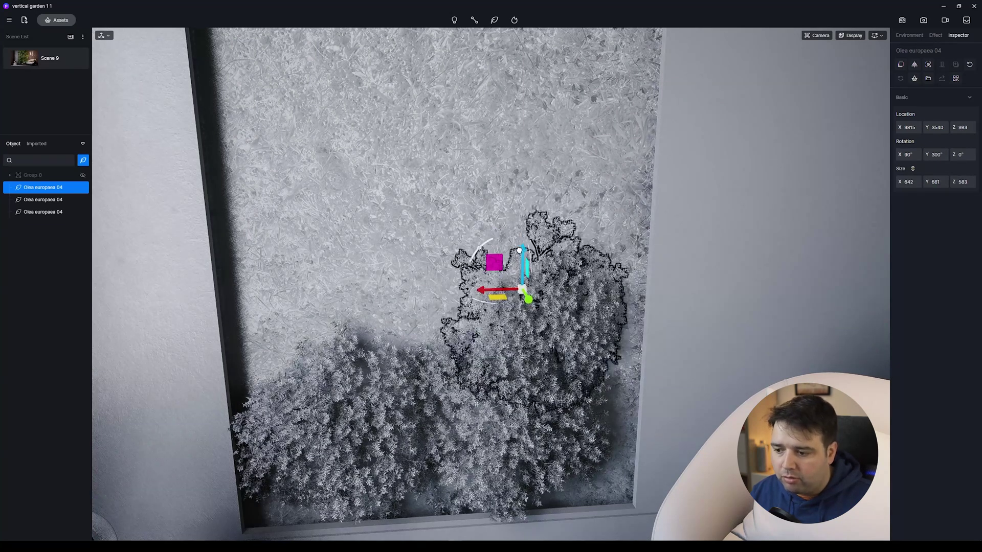
drag(492, 293, 509, 291)
right_drag(603, 325, 650, 332)
Copy the plant across the panel to about X 9349, Y 3552, and rotate the copy to Y 5°.
alt+drag(524, 263, 422, 283)
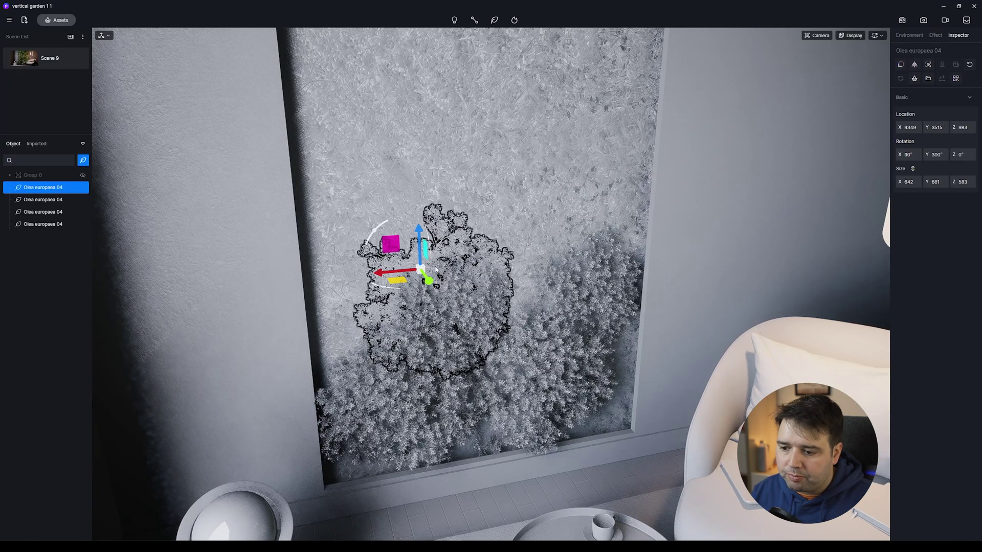
right_drag(436, 270, 391, 269)
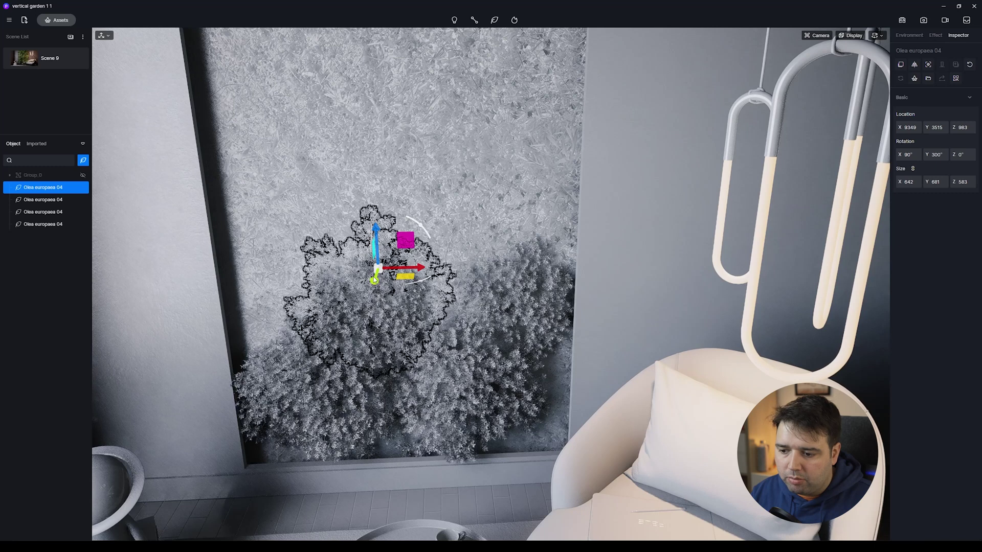
drag(374, 278, 376, 281)
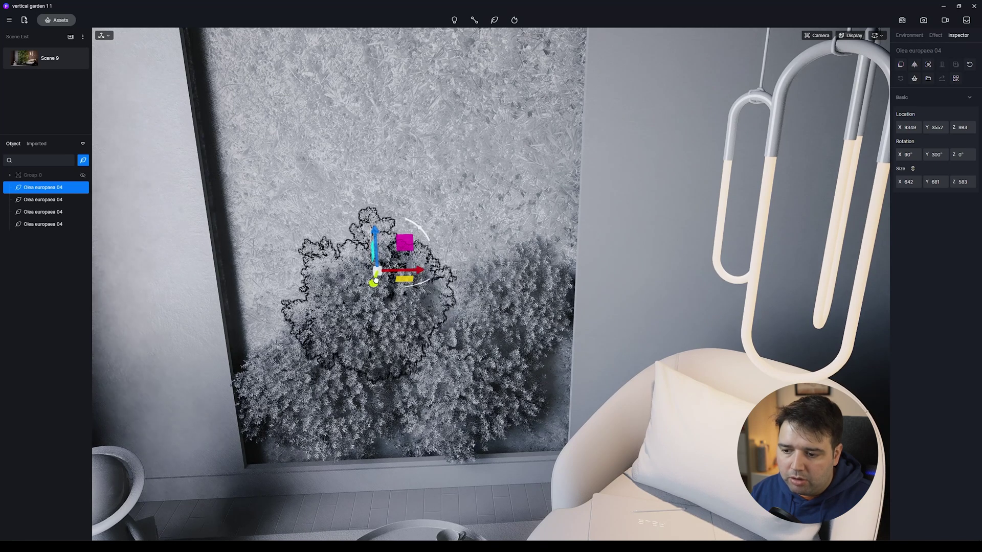
drag(421, 230, 355, 220)
right_drag(355, 240, 379, 231)
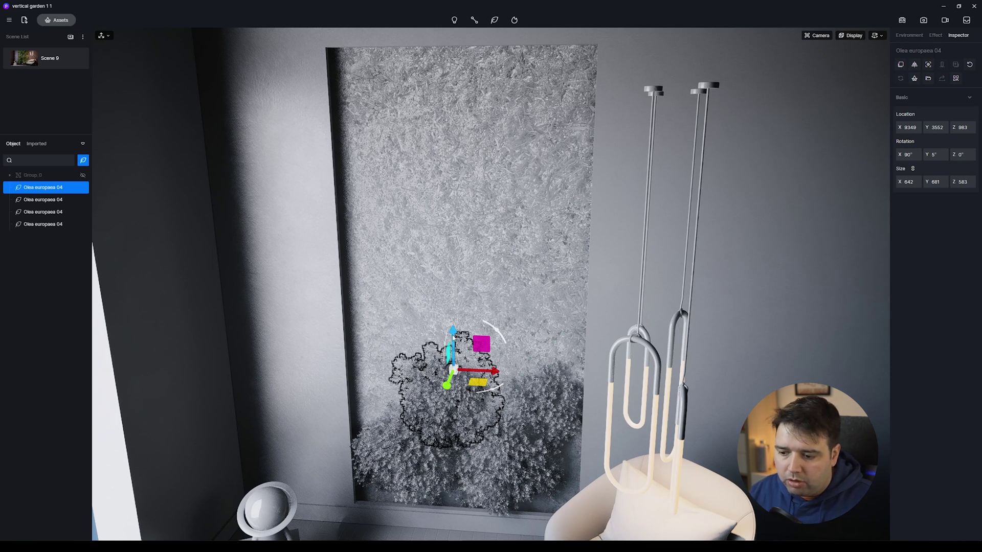
Copy, rotate and overlap further Olea europaea 04 plants up the panel until foliage covers it to the top.
alt+drag(452, 337, 452, 286)
alt+drag(478, 319, 427, 337)
click(427, 417)
alt+drag(456, 390, 451, 206)
drag(464, 199, 489, 152)
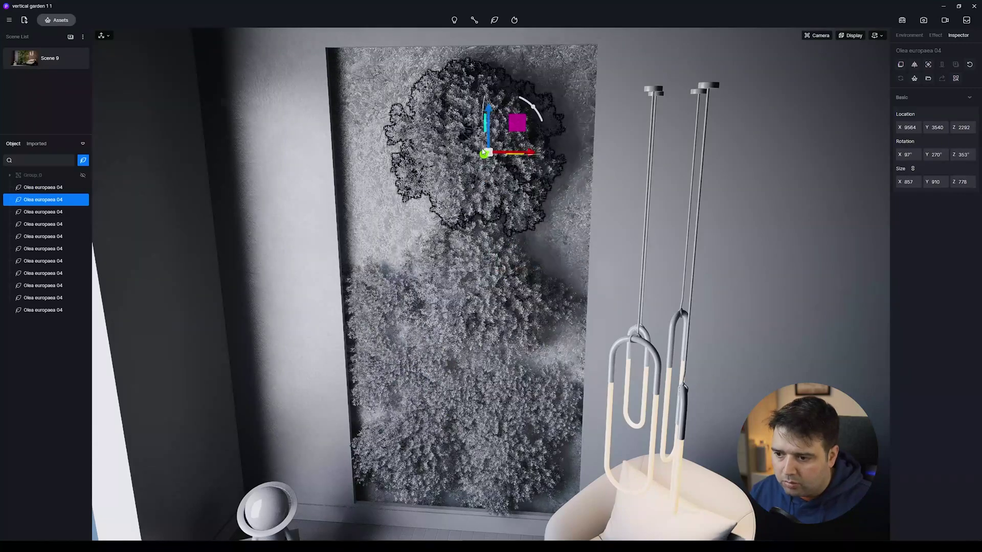
alt+drag(525, 187, 495, 146)
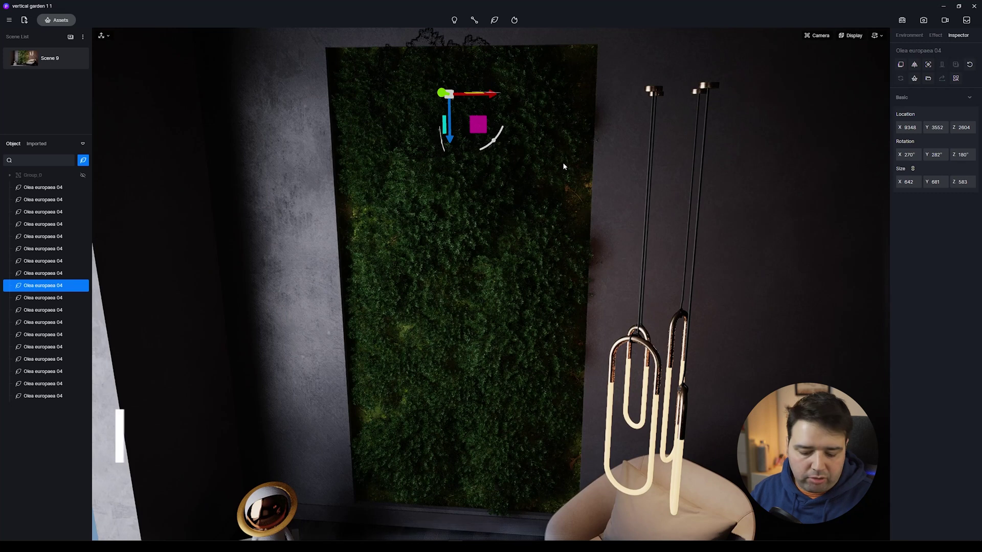
Restore the full-colour display and adjust the camera settings with a value of -0.1.
key(alt+1)
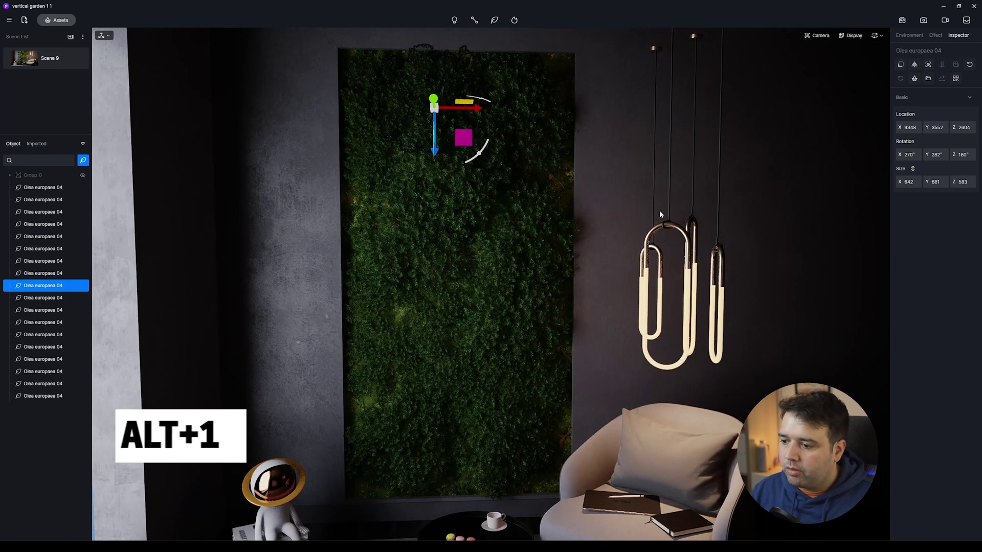
click(818, 37)
click(823, 69)
text(-0.1)
right_drag(409, 264, 637, 242)
middle_drag(637, 241, 176, 182)
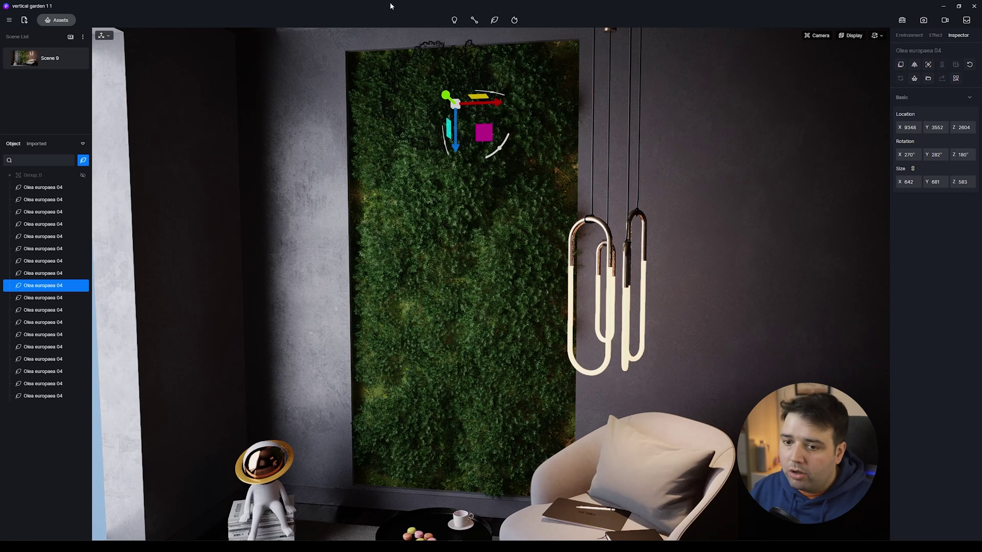
Place a Debregeasia orientalis 06 plant from the favourites in front of the middle of the wall and close the library.
click(56, 21)
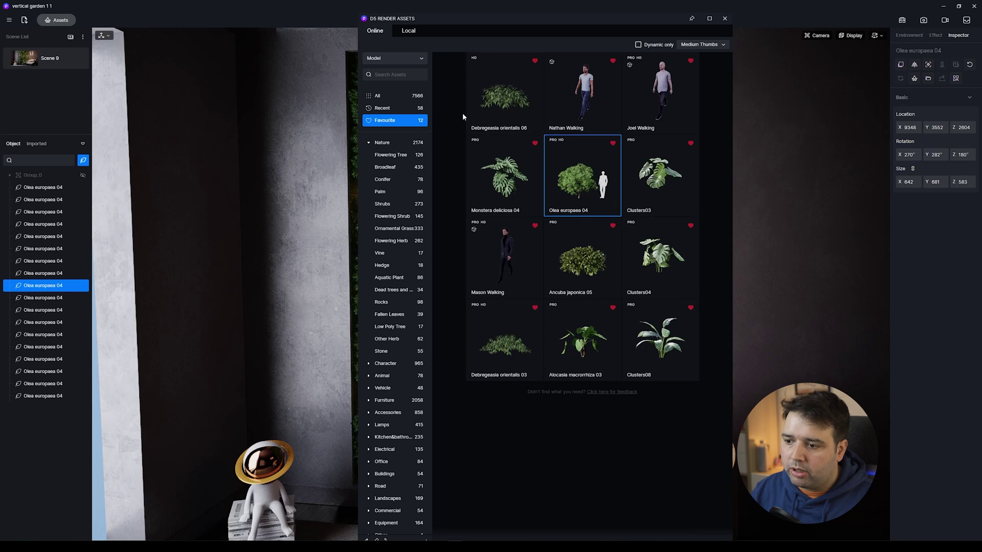
drag(518, 21, 767, 11)
click(752, 88)
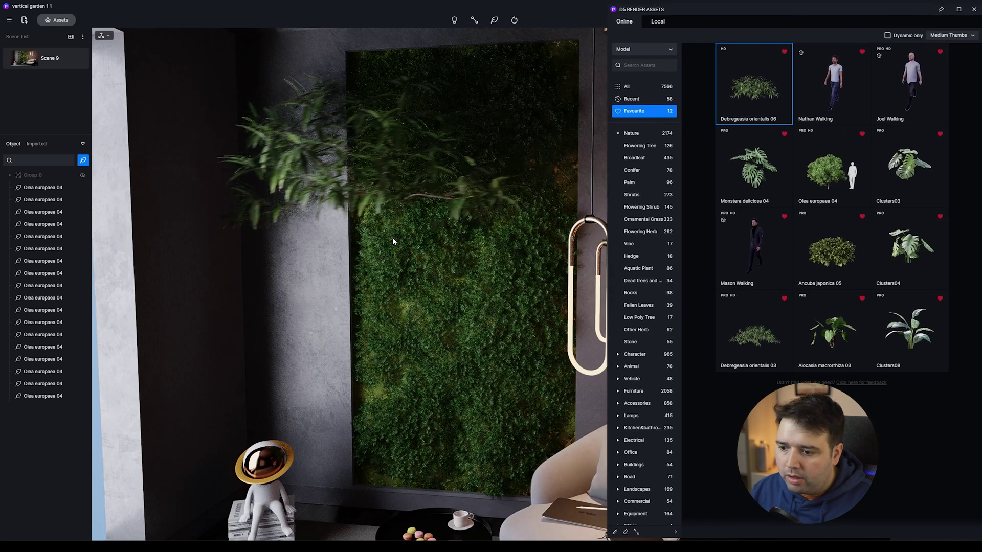
click(436, 261)
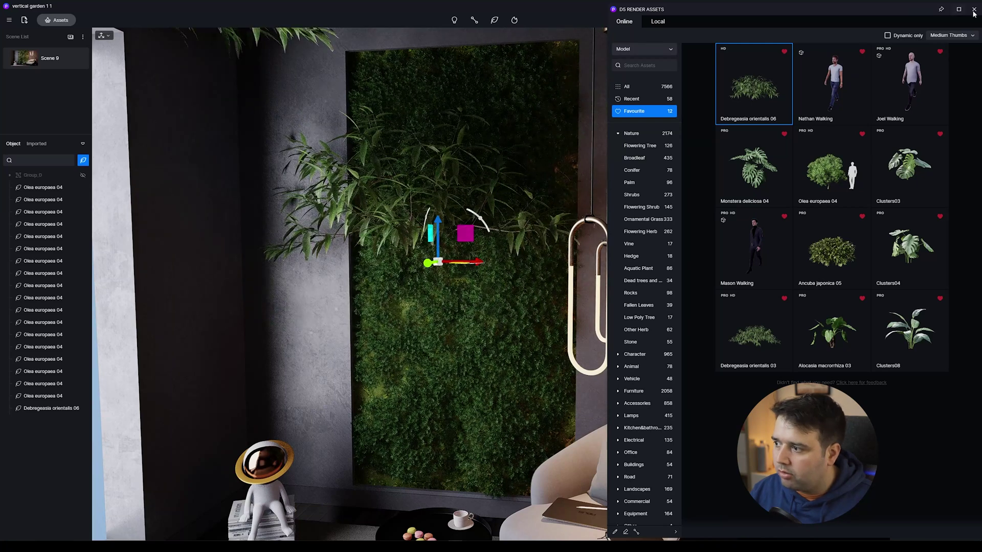
click(974, 14)
Rotate the Debregeasia orientalis 06 plant 90° about X and scale it down to about 755 × 718 × 328.
click(417, 215)
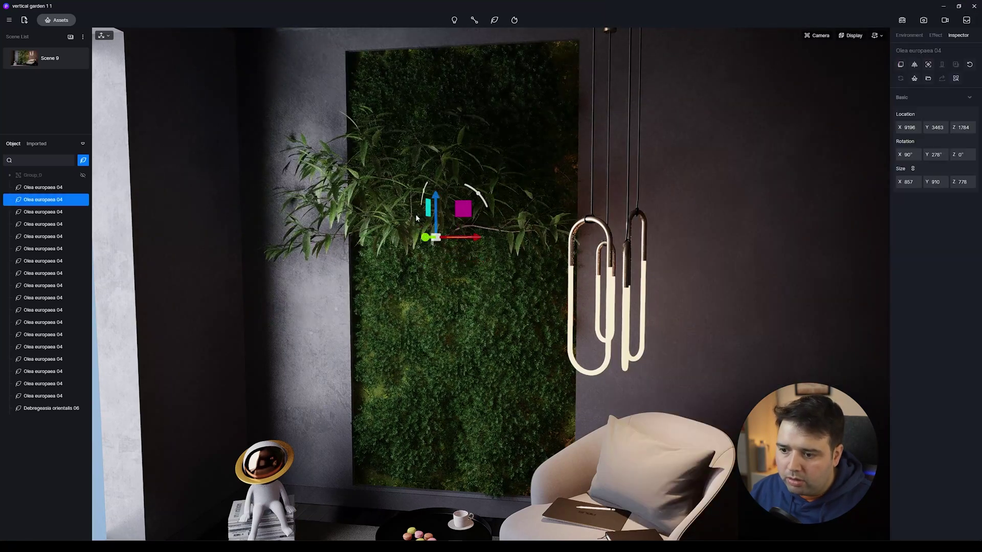
drag(425, 192, 417, 244)
key(Escape)
click(382, 148)
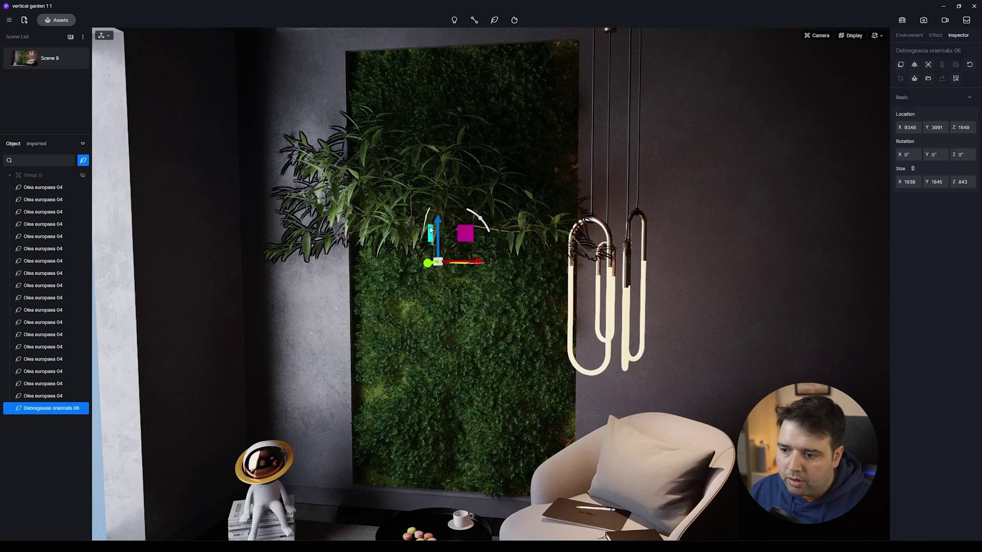
drag(424, 214, 399, 407)
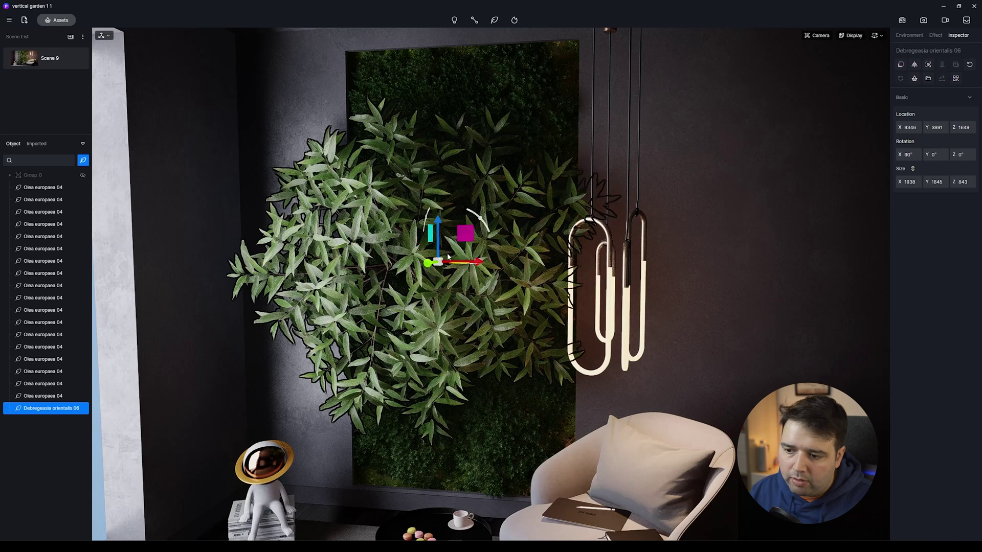
drag(477, 263, 366, 340)
right_drag(455, 231, 186, 293)
key(d)
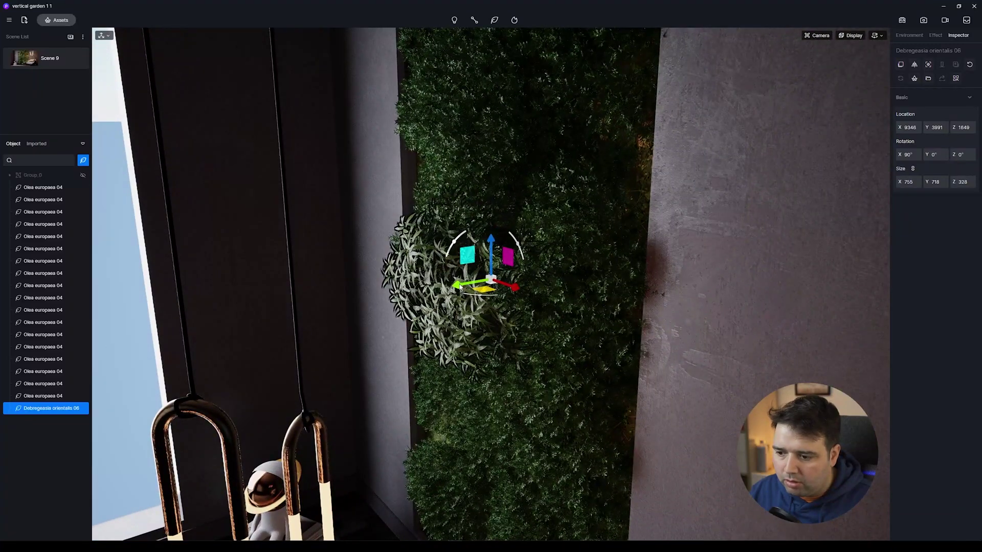
Set the Debregeasia plant into the foliage and copy it lower toward the armchair side, at about X 9783, Y 3686, Z 1228.
drag(477, 282, 625, 411)
key(a)
right_drag(634, 406, 800, 287)
key(s)
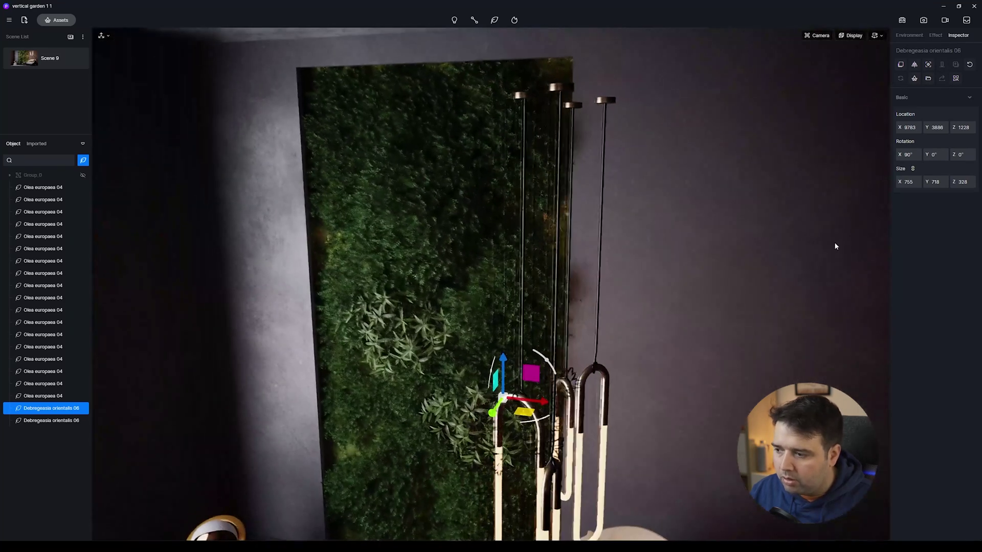
Copy the lower Debregeasia plant straight down to about Z 675, beside the armchair.
key(q)
right_drag(506, 384, 486, 296)
drag(484, 231, 473, 330)
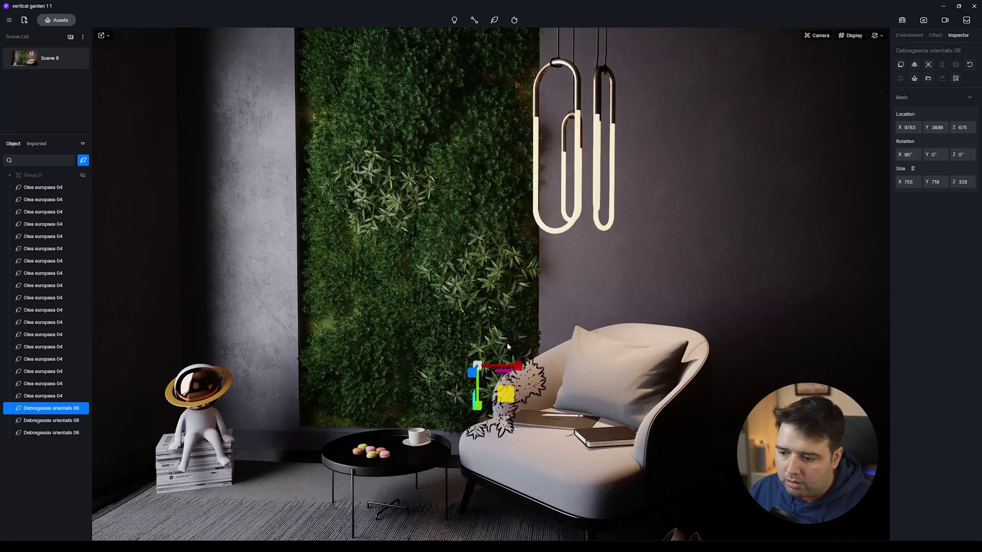
Scale the lowest Debregeasia plant to about 661 × 629 × 287 and copy it along the wall's lower edge, rotating the armchair-side one 65° about Y.
drag(518, 366, 508, 367)
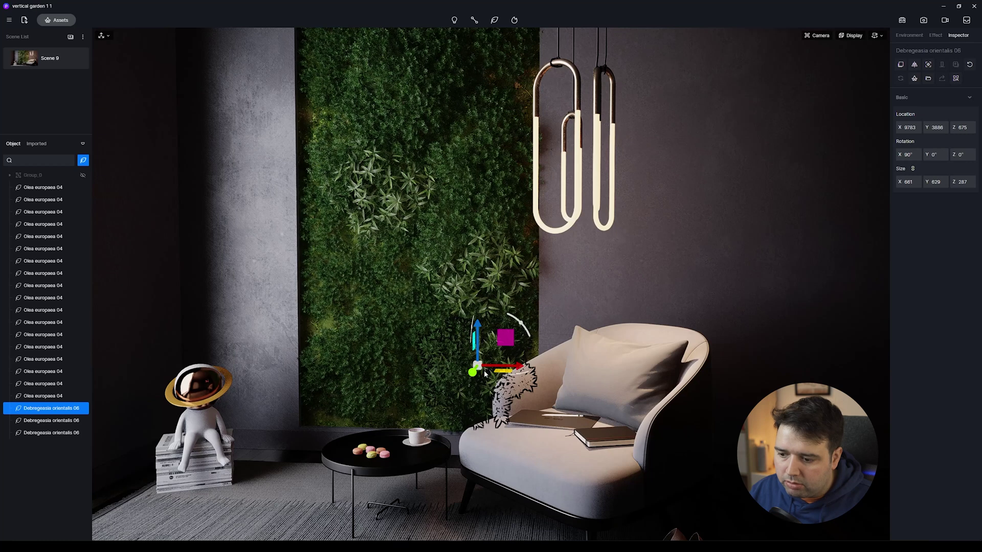
drag(473, 374, 540, 372)
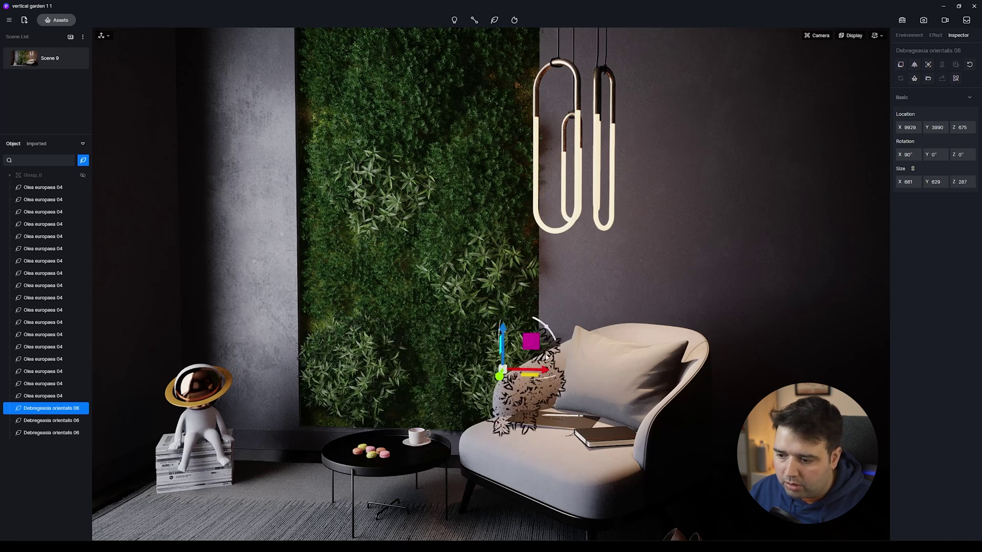
drag(550, 333, 513, 372)
drag(476, 329, 476, 344)
right_drag(434, 348, 393, 371)
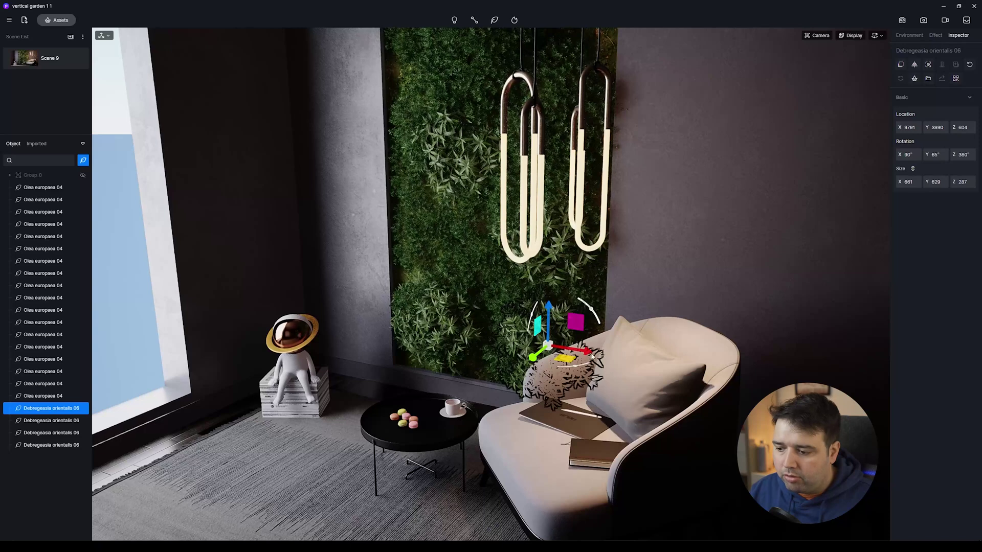
Copy the Debregeasia plant to about X 9515 at the wall's lower middle, turned 28° about Y, and scale it to about 582 × 554 × 253.
drag(584, 351, 541, 354)
drag(530, 307, 494, 318)
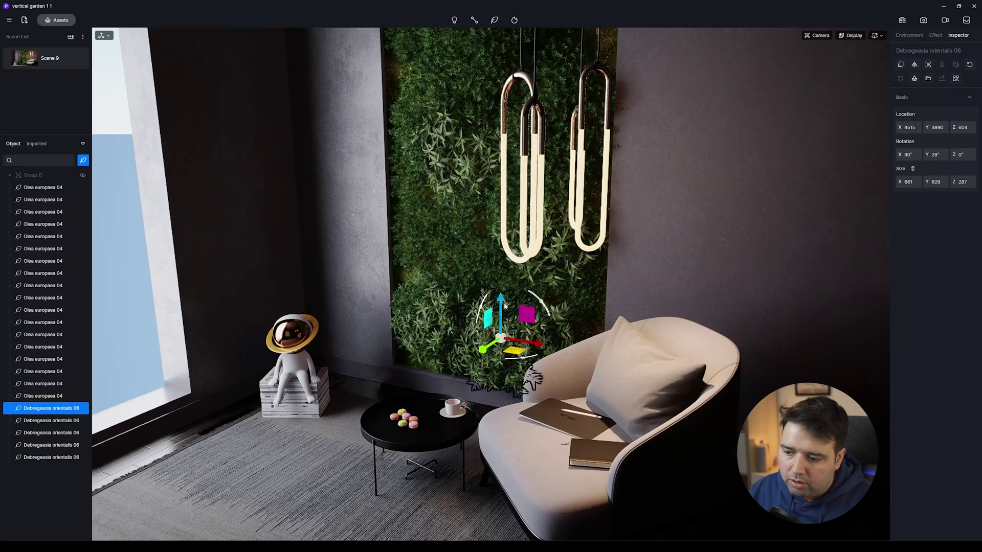
key(r)
drag(533, 325, 520, 329)
right_drag(546, 287, 542, 266)
scroll(484, 241, down, 5)
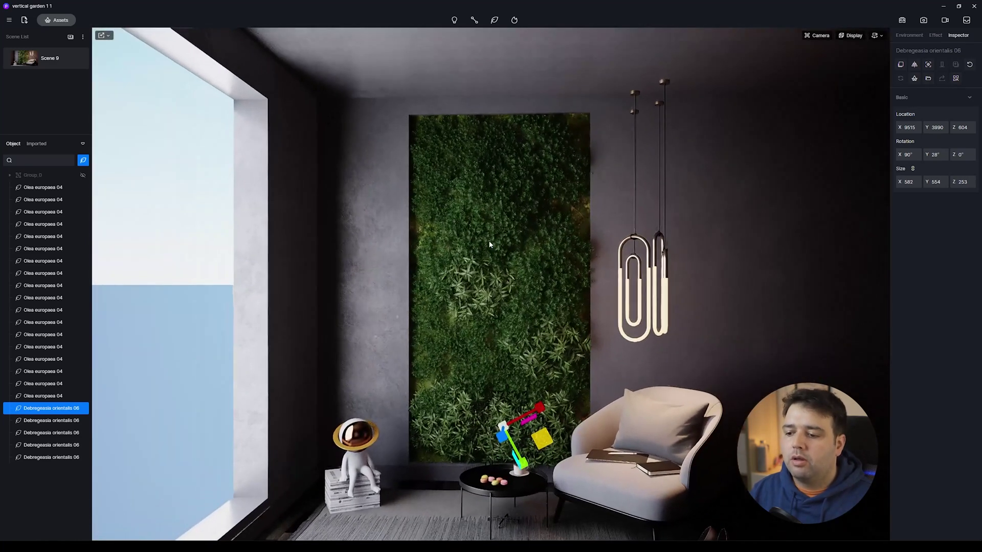
Copy the lower window-side Debregeasia plant upward to about X 9233, Z 1154 with a Y rotation of 343°.
click(437, 407)
click(448, 427)
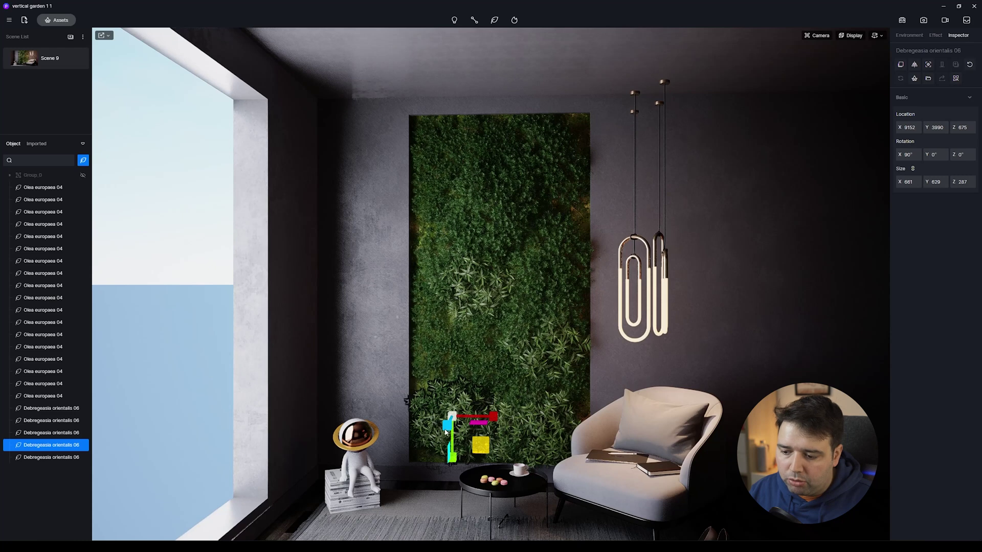
alt+drag(453, 374, 452, 315)
drag(497, 347, 508, 349)
right_drag(497, 279, 455, 302)
key(e)
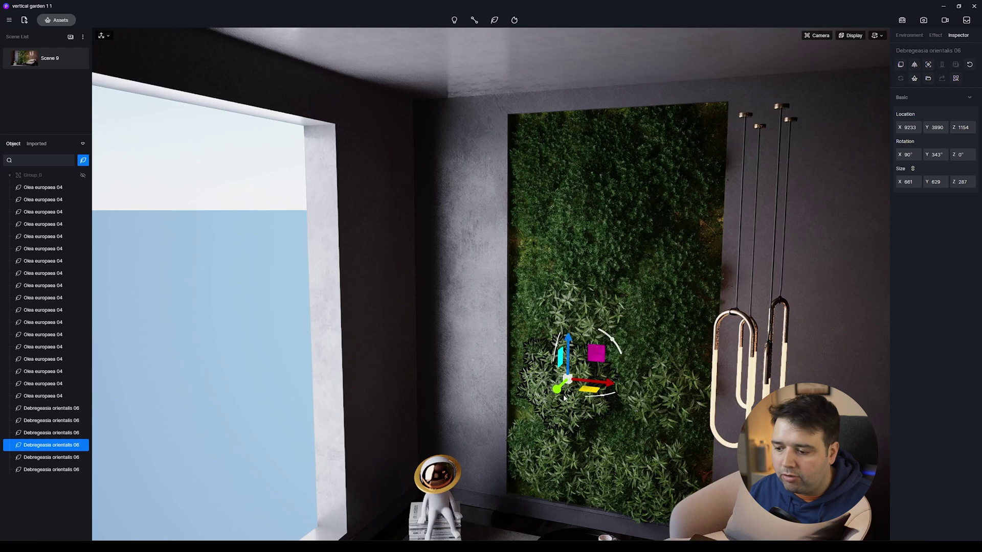
Pull the copied Debregeasia out to Y 3880 and copy it across the upper wall to about X 9575, Z 2171, sized about 839 × 798 × 365.
mouse_move(562, 392)
mouse_down()
mouse_move(606, 382)
mouse_move(562, 387)
mouse_up()
drag(568, 338, 587, 134)
drag(617, 193, 659, 186)
key(w)
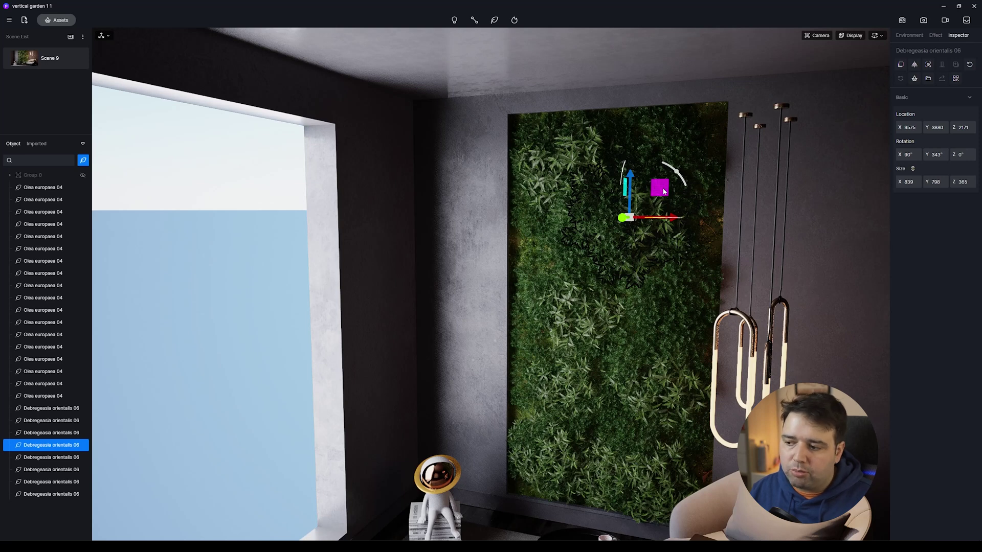
Position the enlarged Debregeasia at the wall's upper armchair-side corner and copy it down to about X 9699, Z 1843.
drag(660, 188, 532, 318)
drag(589, 298, 686, 200)
drag(688, 147, 687, 149)
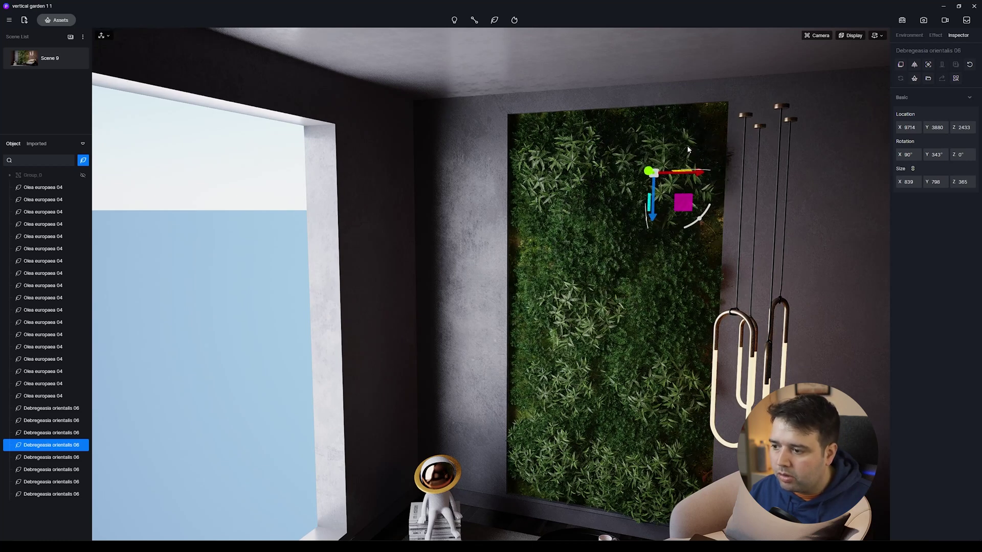
drag(686, 203, 679, 253)
drag(683, 314, 684, 306)
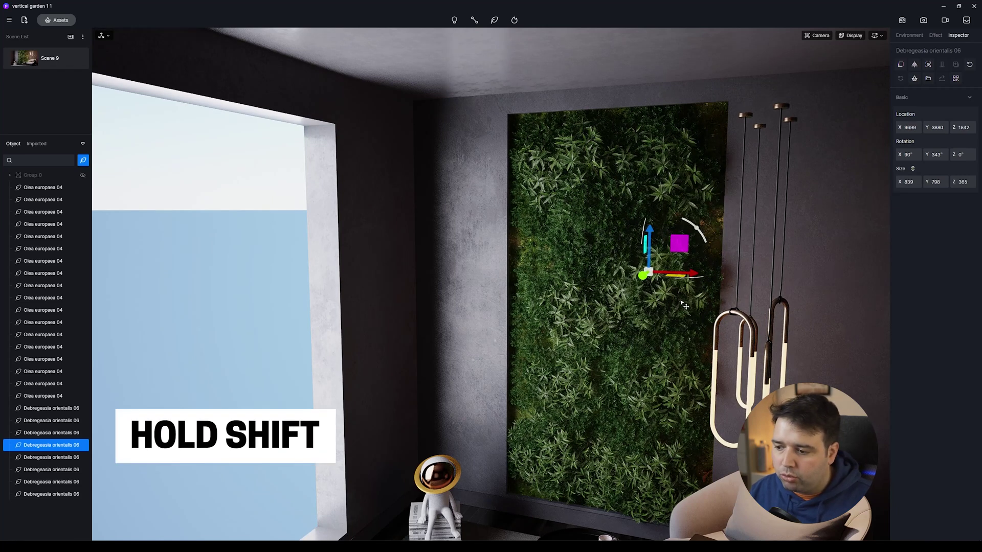
Copy the Debregeasia across to about X 9165, Z 1843 with Y rotation 52°, and copy it again to the armchair side below.
drag(702, 240, 597, 274)
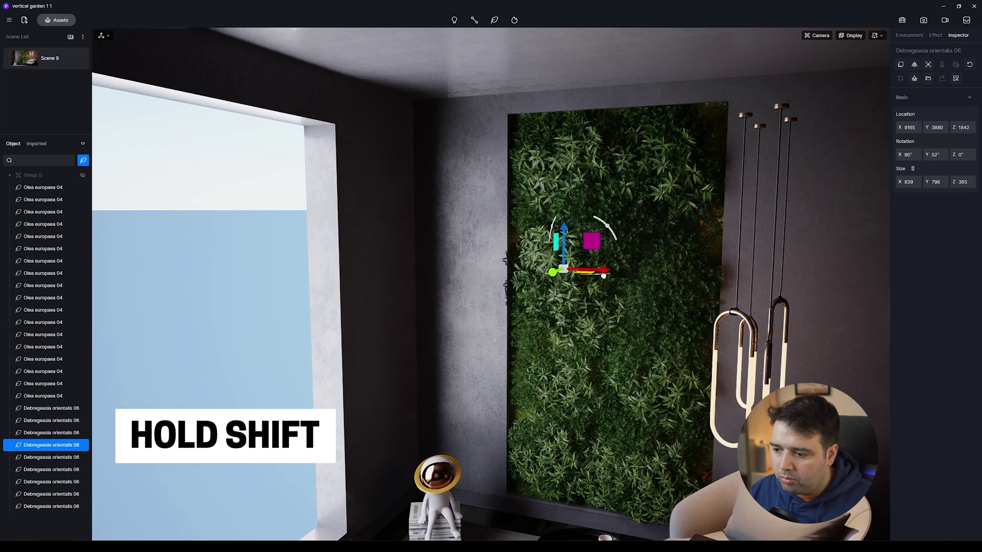
drag(603, 229, 666, 352)
click(237, 297)
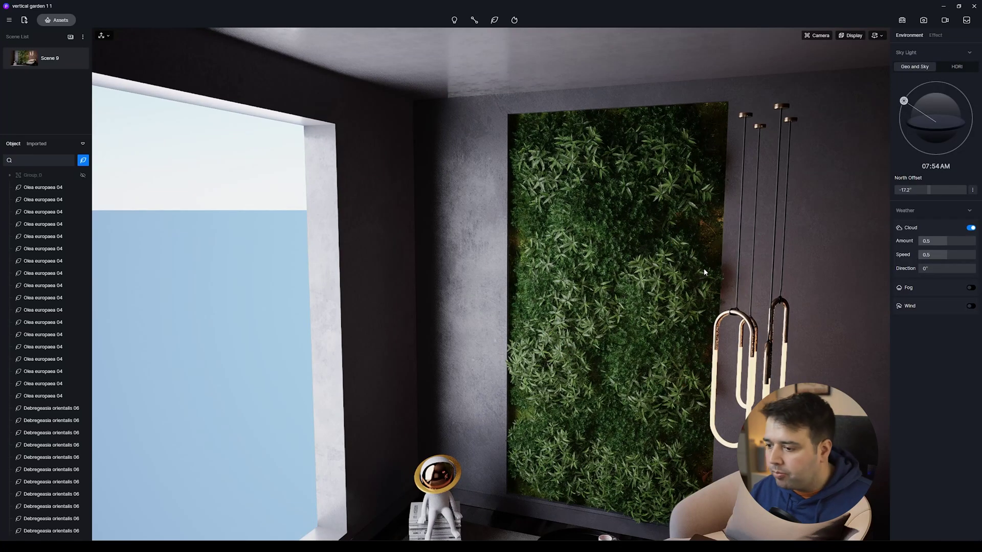
Add a Clusters03 plant from the favourite assets and move it to the floor in front of the astronaut figure.
click(59, 20)
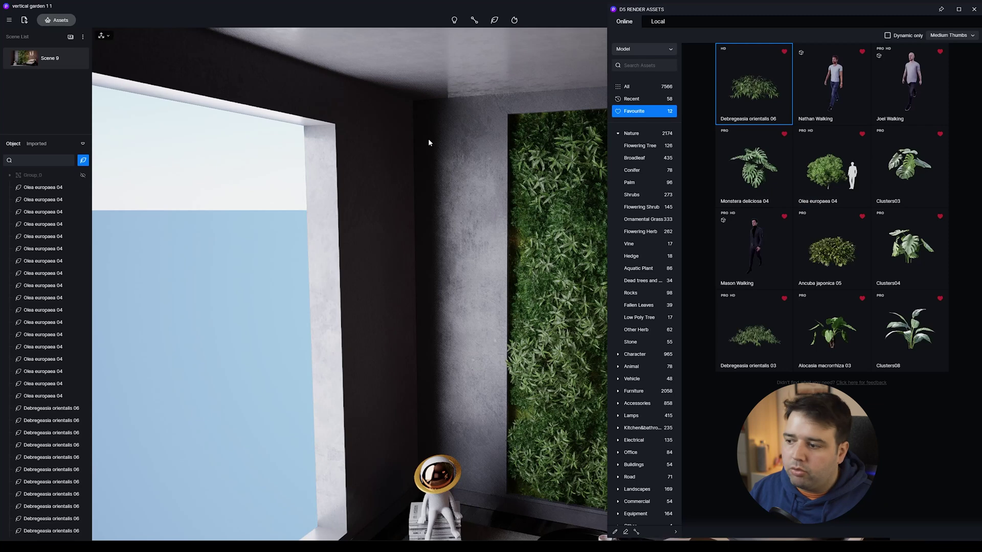
click(918, 176)
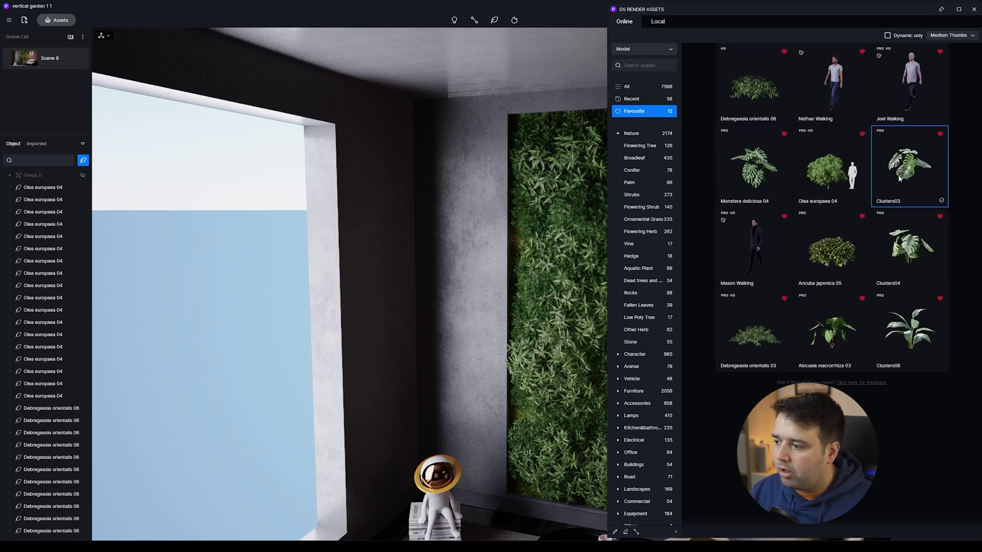
click(544, 269)
right_drag(581, 218, 473, 358)
scroll(472, 351, down, 2)
click(526, 178)
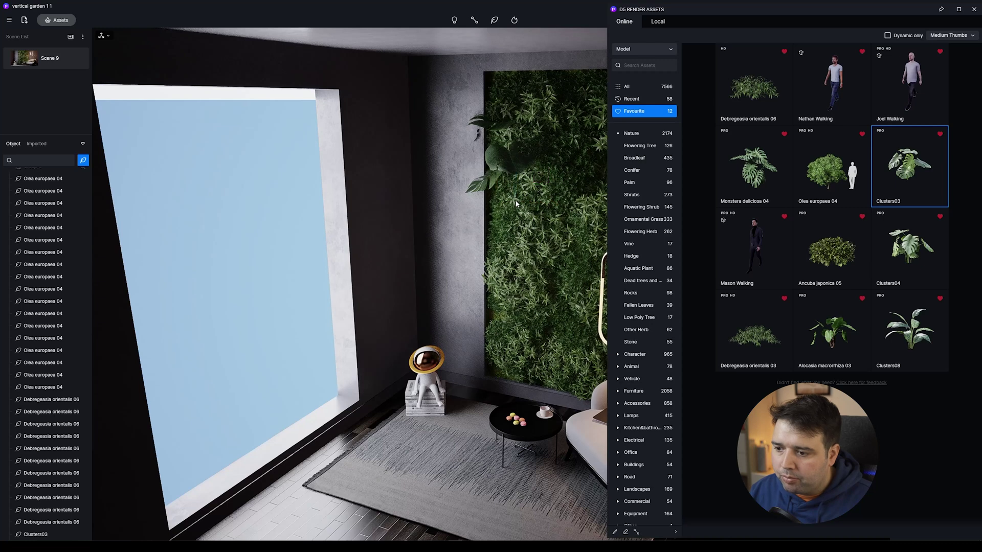
drag(519, 205, 406, 447)
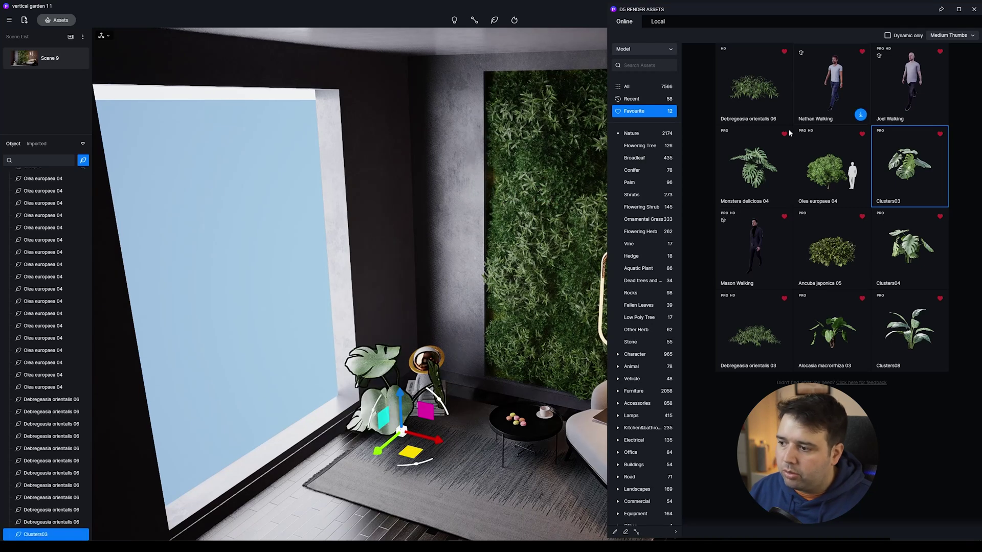
Place the favourites Monstera deliciosa 04 and Clusters08 on the floor beside the window.
click(749, 173)
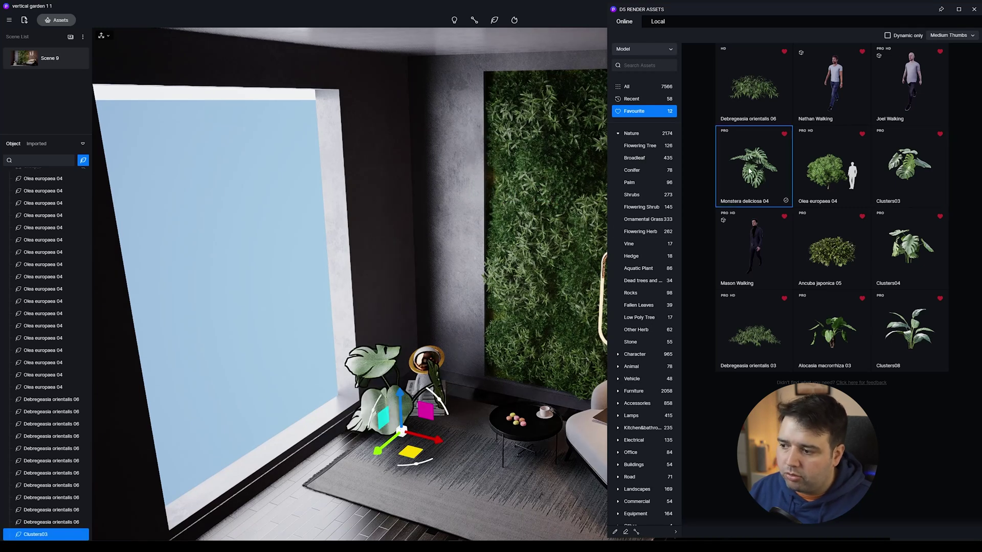
click(333, 443)
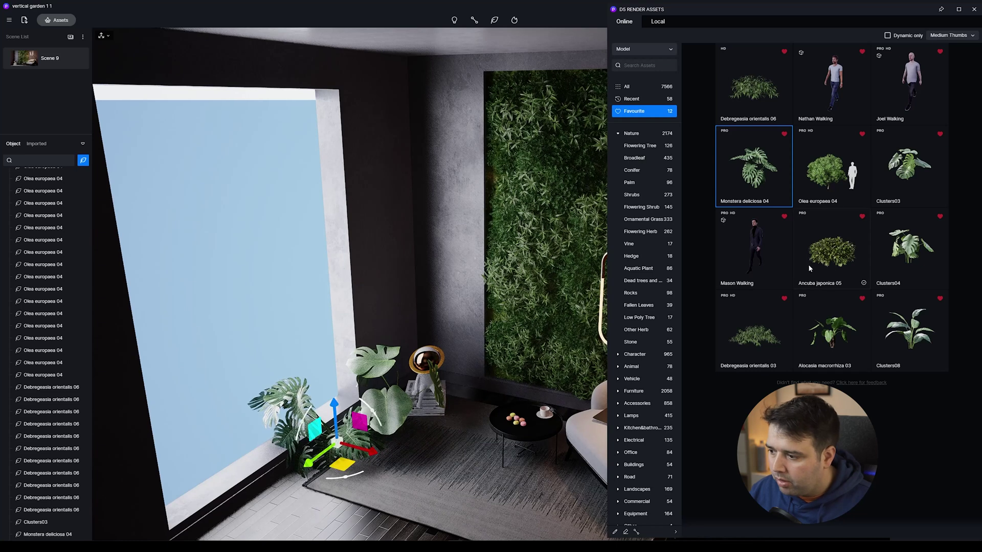
click(894, 338)
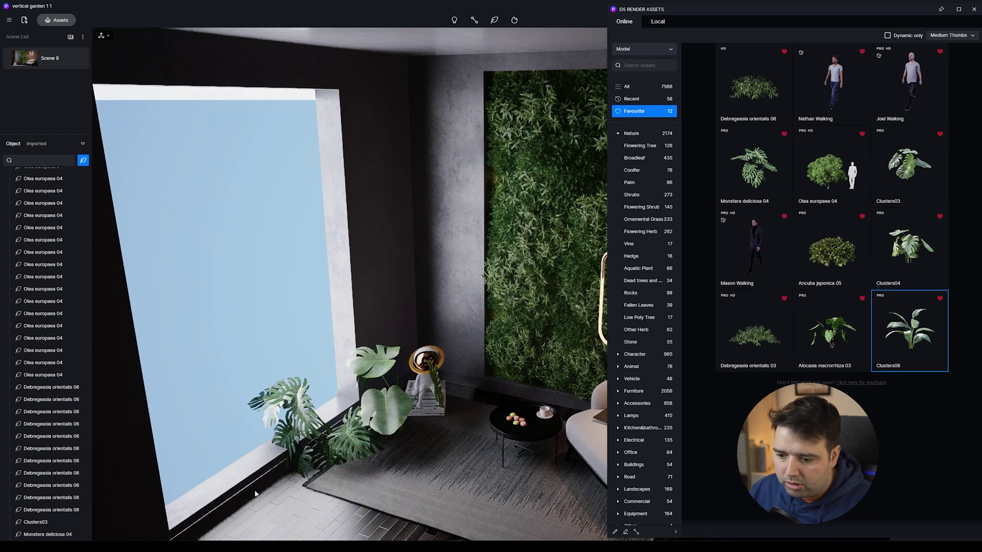
click(272, 499)
Place an Alocasia macrorrhiza 03 from the favourites on the floor beside the other plants and close the asset library.
click(753, 340)
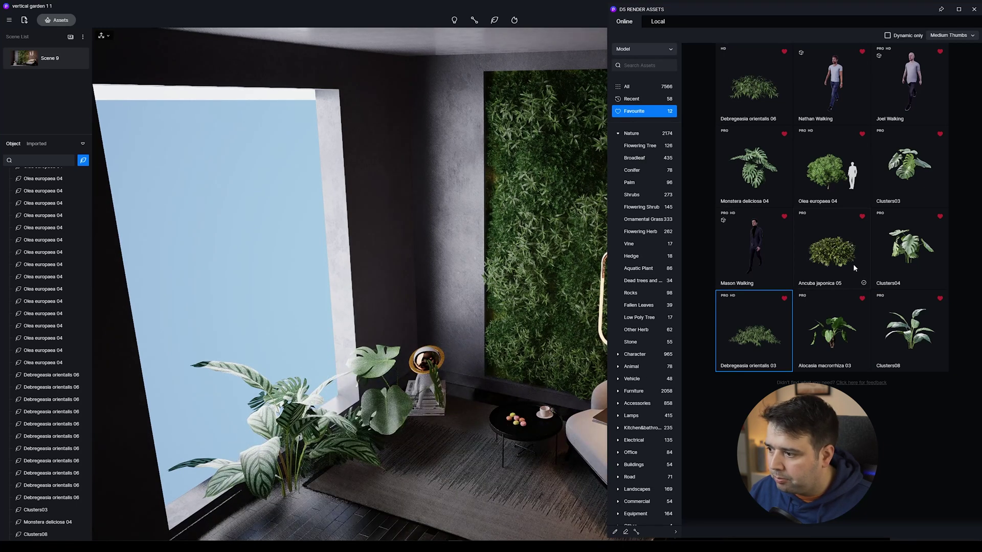
click(859, 339)
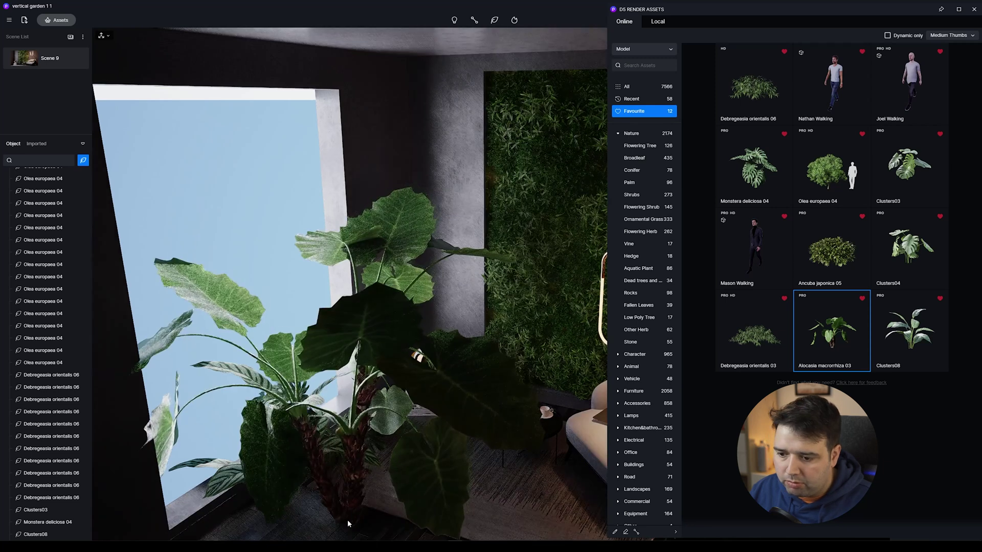
click(347, 520)
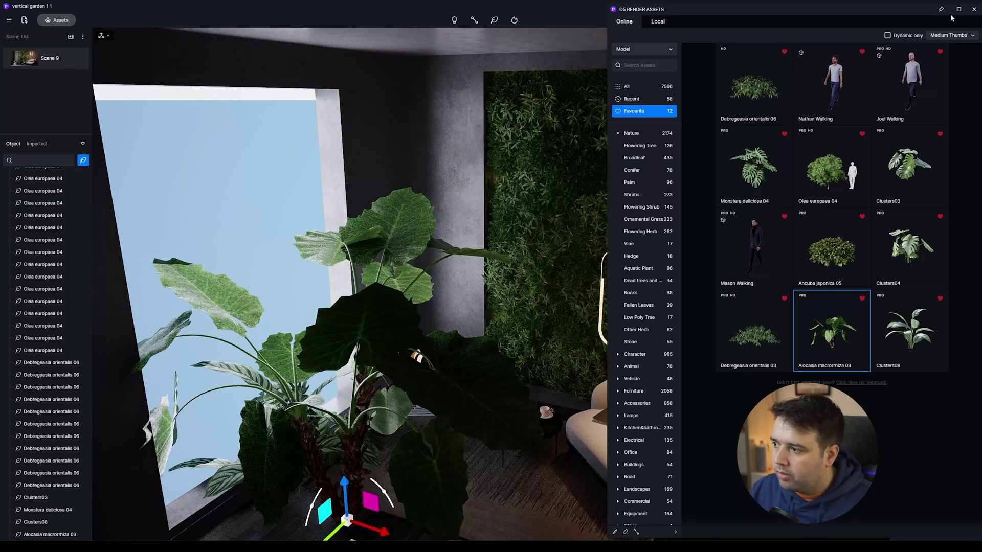
click(973, 9)
key(Escape)
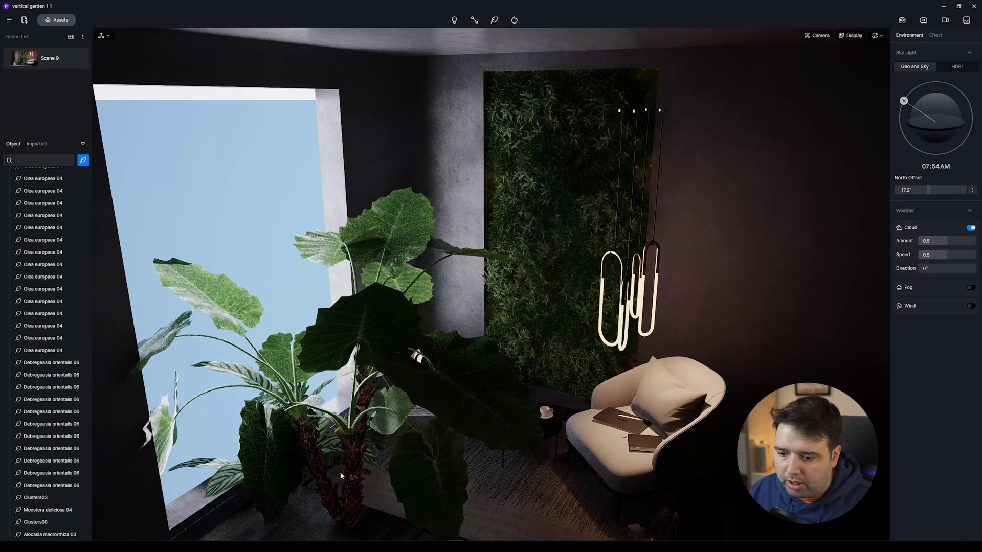
Scale the Alocasia macrorrhiza 03 down to the size of the neighbouring floor plants and deselect it.
click(349, 498)
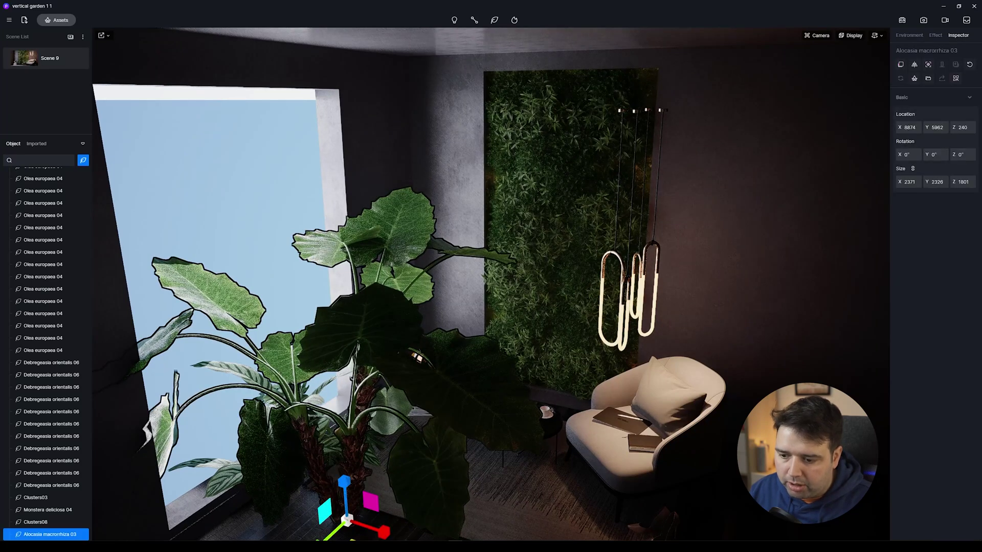
drag(321, 534, 276, 534)
click(282, 326)
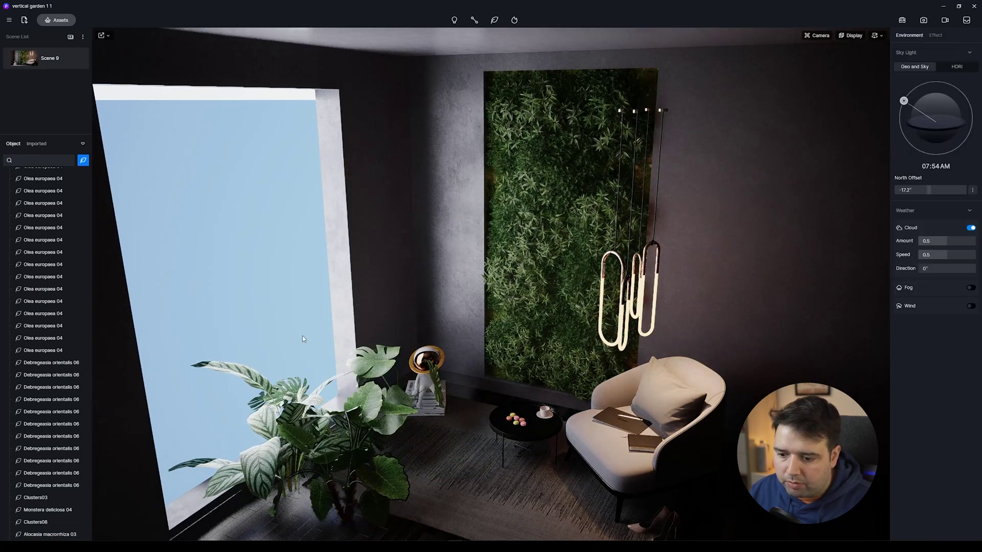
Tilt the Clusters03 plant to 55° about X and move it toward the vertical garden wall.
scroll(322, 387, up, 2)
click(415, 409)
drag(400, 429, 539, 233)
drag(515, 196, 523, 159)
right_drag(522, 158, 528, 227)
Scale the Clusters03 plant to about 599 × 689 × 558 and place it on the upper wall at about X 9276, Y 3991, Z 2340.
key(r)
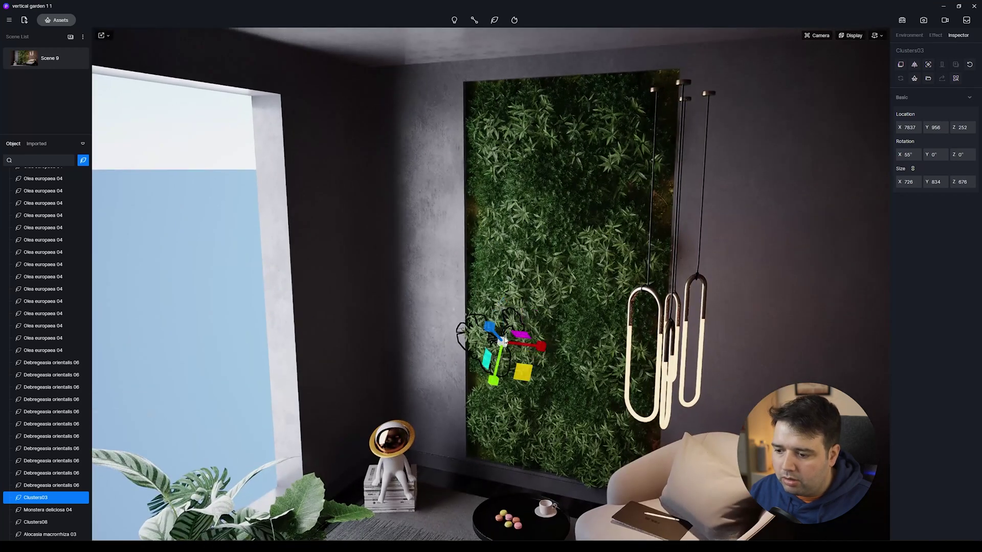
drag(535, 341, 565, 330)
key(w)
drag(482, 357, 304, 492)
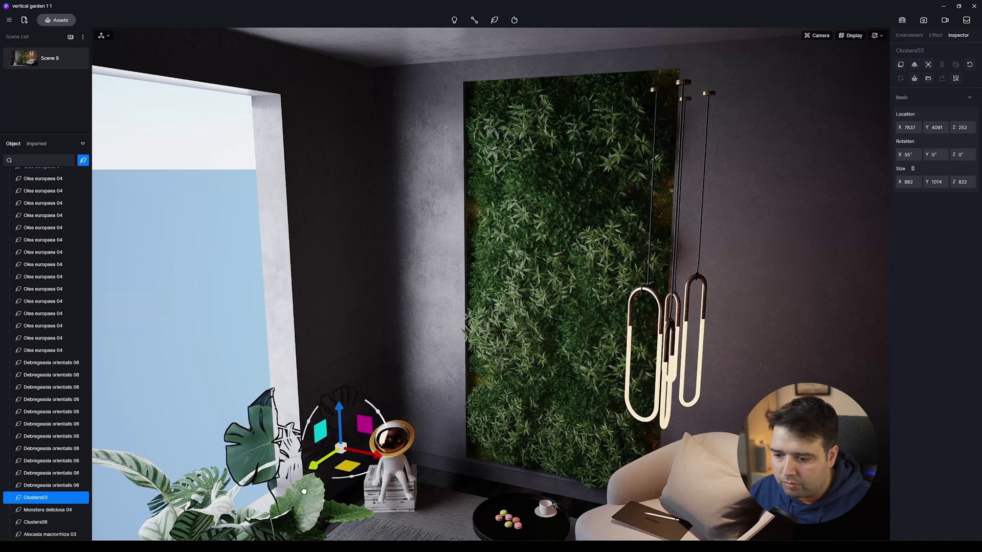
drag(343, 452, 503, 190)
key(x)
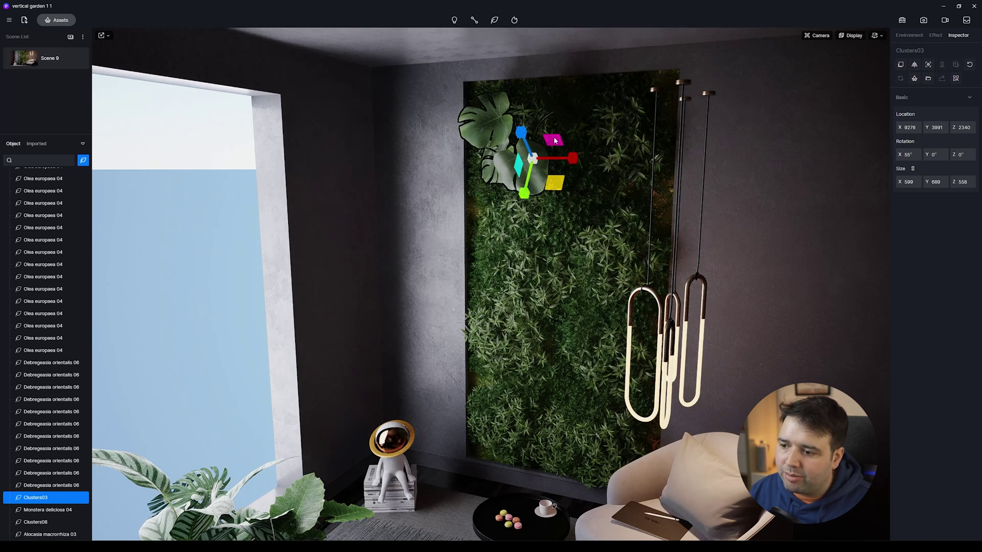
key(z)
Set the Clusters03 plant over the wall's upper window-side corner, rotated 34° about Y, and copy it to about X 9746, Z 719 near the armchair.
drag(574, 202, 553, 125)
scroll(543, 155, up, 1)
drag(537, 188, 516, 176)
drag(557, 131, 634, 407)
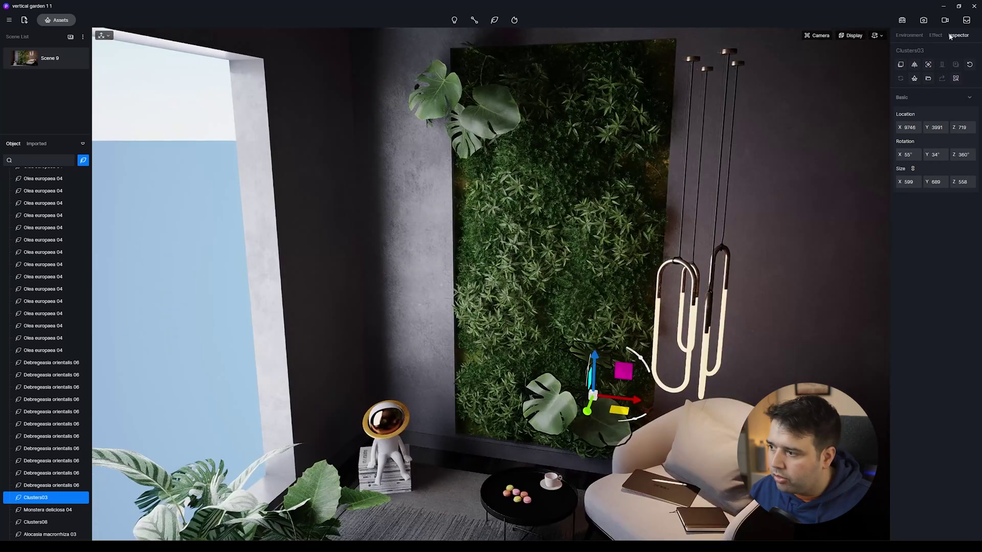
Mirror the lower Clusters03 copy, return its Y rotation to 0° and shift it to about X 9838 beside the armchair.
click(915, 65)
drag(632, 402, 683, 387)
right_drag(683, 387, 611, 296)
mouse_move(609, 299)
mouse_down()
mouse_move(601, 276)
mouse_move(599, 333)
mouse_move(610, 303)
mouse_up()
key(ctrl+z)
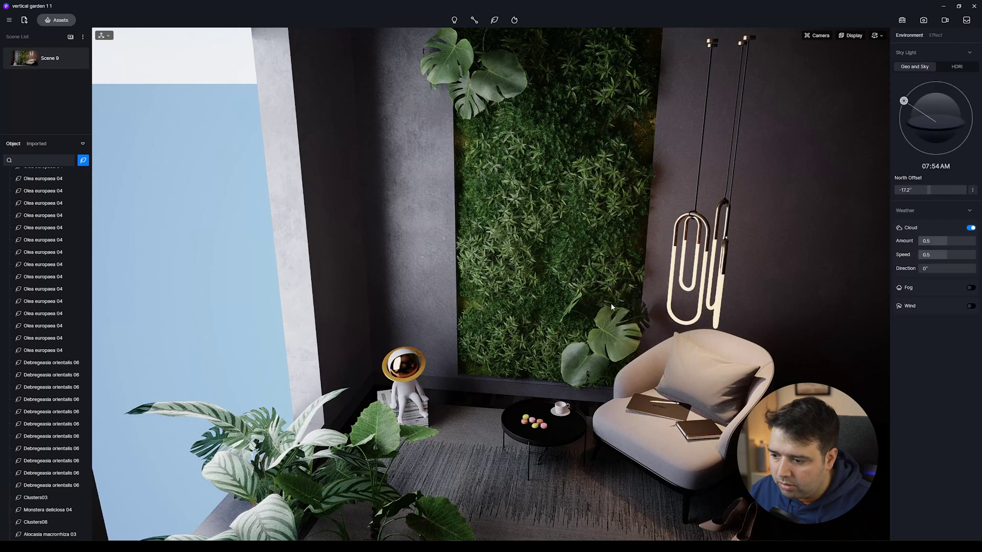
Lower the mirrored Clusters03 plant beside the armchair to about Z 574.
right_drag(610, 303, 691, 373)
scroll(692, 373, up, 3)
click(636, 283)
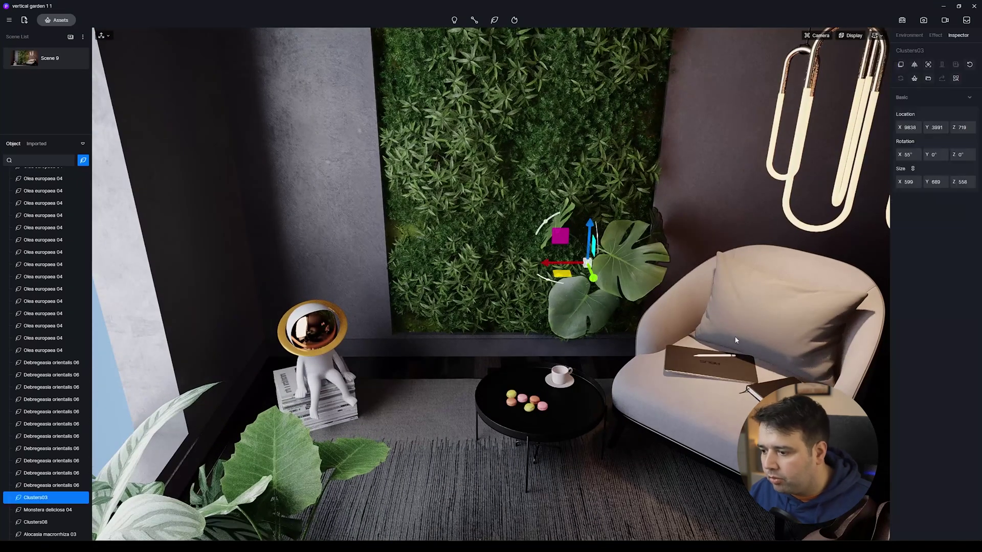
drag(591, 238, 582, 264)
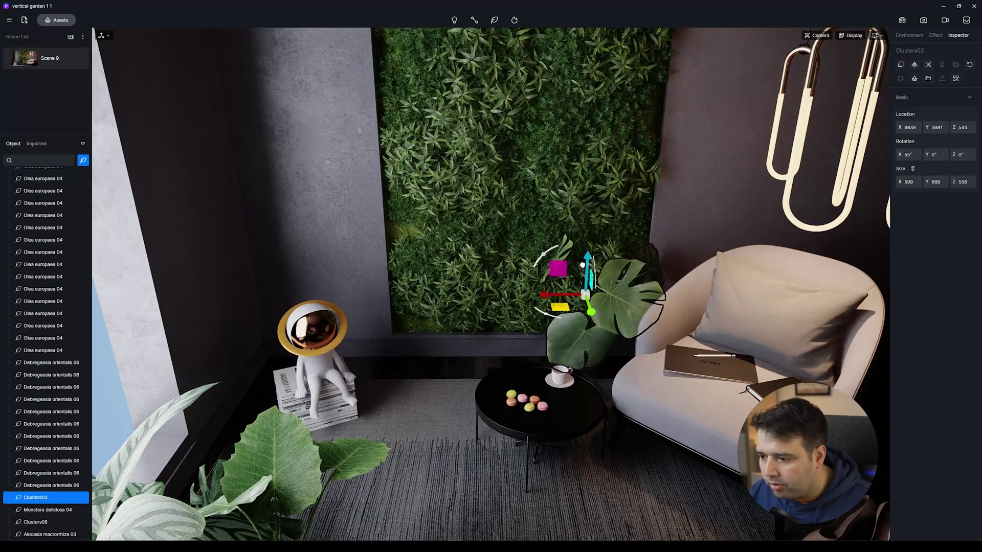
key(d)
right_drag(583, 265, 506, 271)
drag(541, 272, 549, 254)
key(ctrl+z)
right_drag(549, 254, 526, 278)
key(d)
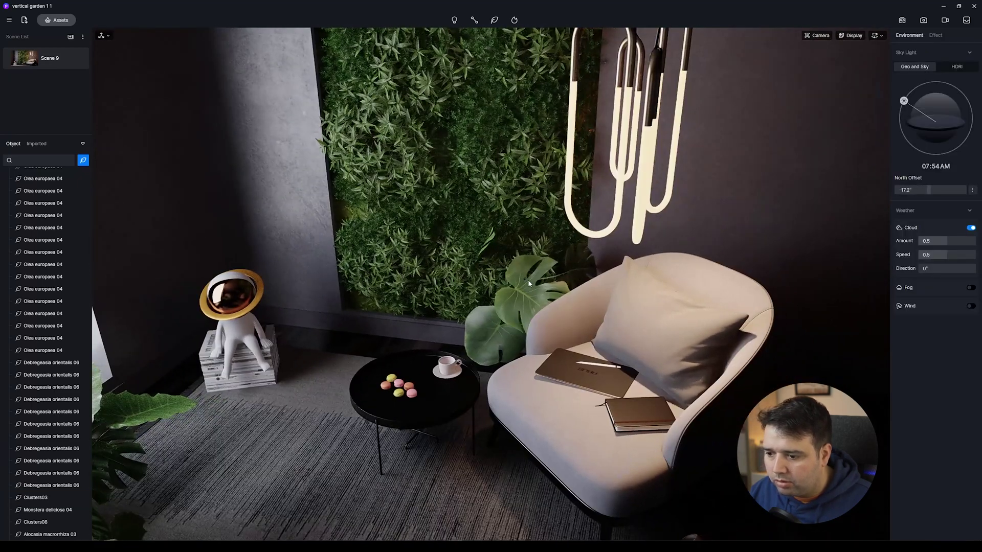
click(527, 278)
drag(530, 264, 530, 249)
right_drag(541, 239, 815, 239)
scroll(815, 238, up, 3)
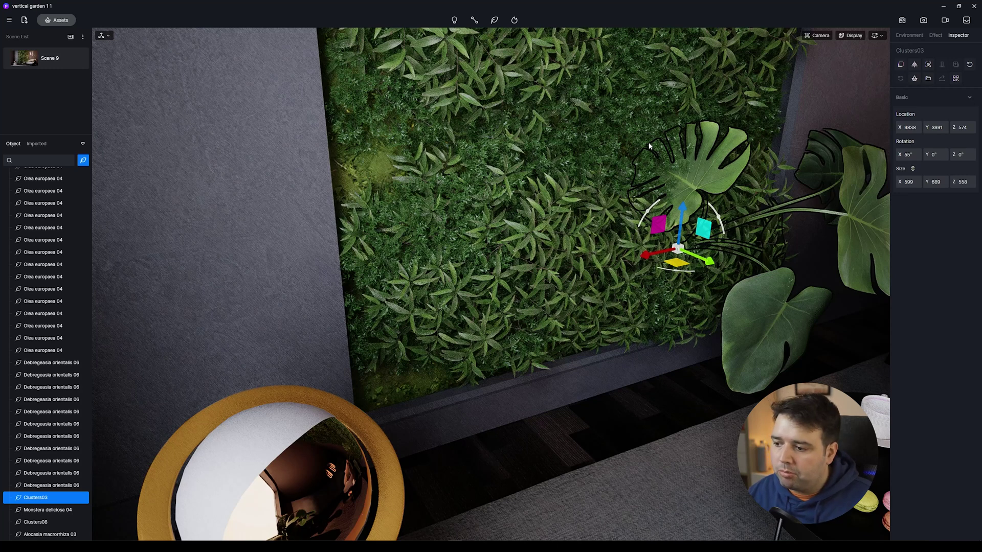
scroll(600, 216, down, 3)
right_drag(600, 217, 324, 229)
scroll(446, 219, up, 3)
scroll(446, 219, down, 2)
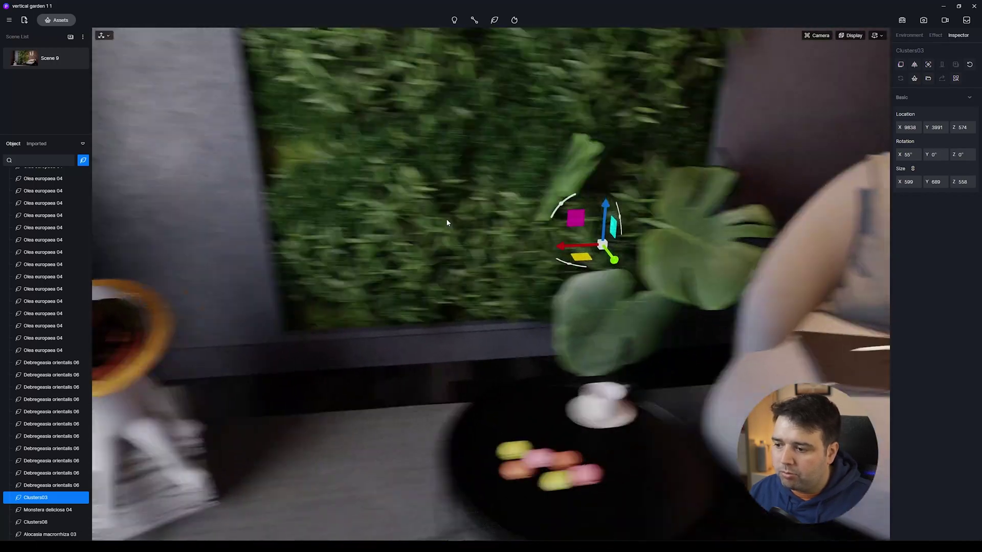
Move the Monstera deliciosa 04 plant from the floor to the wall's window-side edge at about Y 4016, Z 1182.
scroll(445, 222, down, 3)
middle_drag(324, 228, 240, 230)
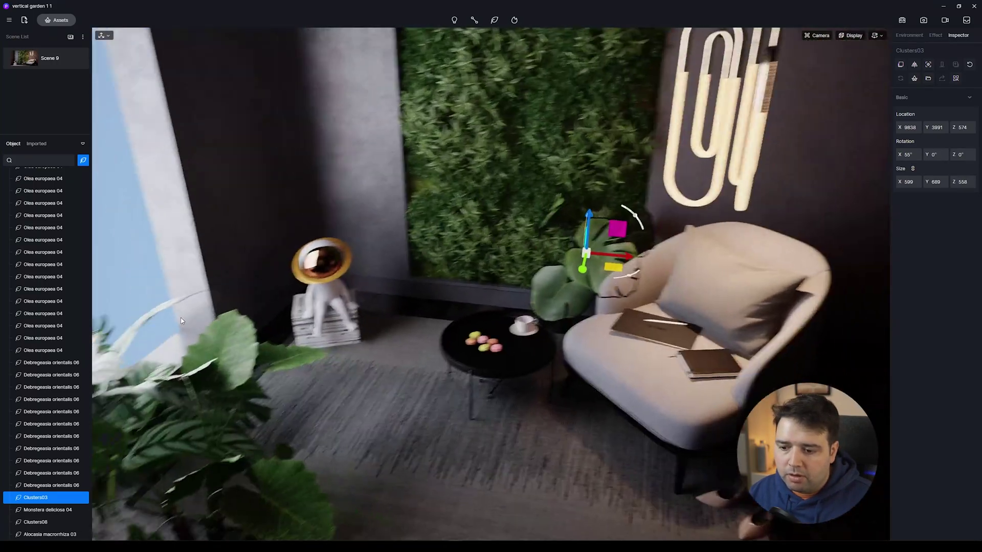
scroll(192, 355, up, 1)
click(124, 304)
drag(236, 417, 506, 86)
right_drag(562, 189, 580, 150)
scroll(580, 150, up, 2)
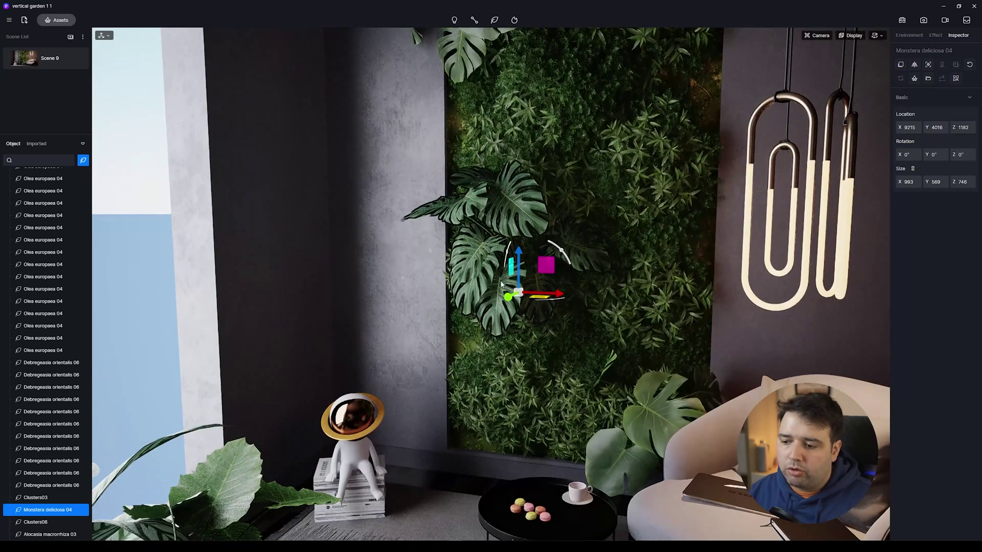
drag(552, 297, 527, 294)
scroll(527, 294, down, 2)
right_drag(527, 294, 547, 291)
Copy the Monstera deliciosa 04 to the wall's upper lamp-side corner, mirrored, at about X 9968, Z 2148.
alt+drag(469, 272, 626, 136)
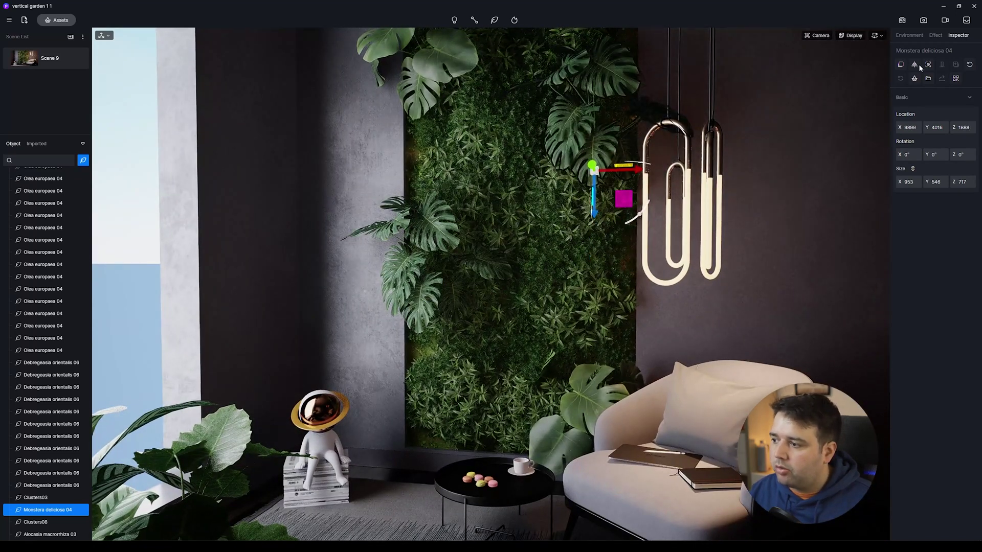
right_drag(626, 143, 664, 105)
key(e)
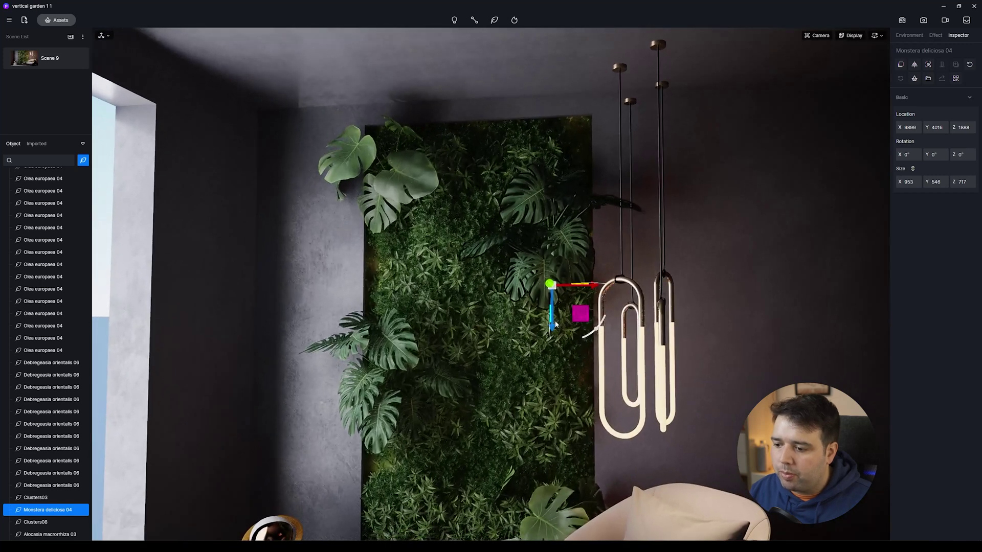
drag(561, 325, 561, 274)
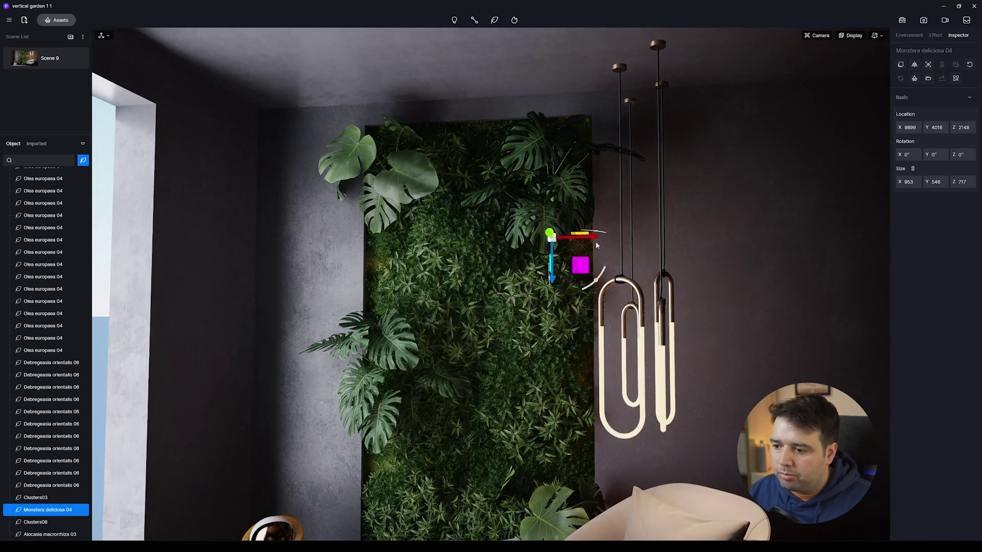
drag(597, 239, 608, 237)
middle_drag(596, 243, 594, 146)
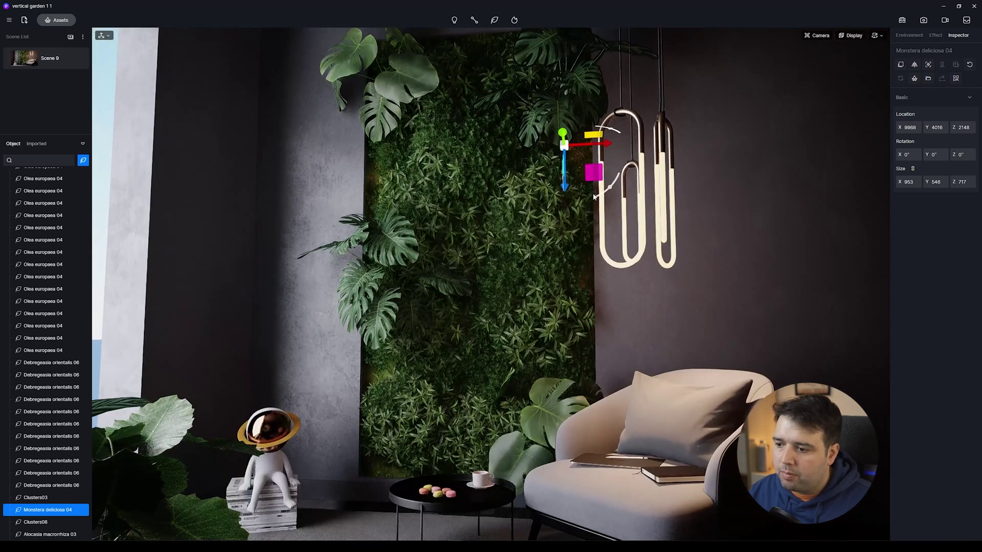
Copy the Monstera deliciosa 04 to the lower wall at about X 9619, Y 3915, Z 868, scaled to about 732 × 419 × 550.
drag(591, 172, 537, 426)
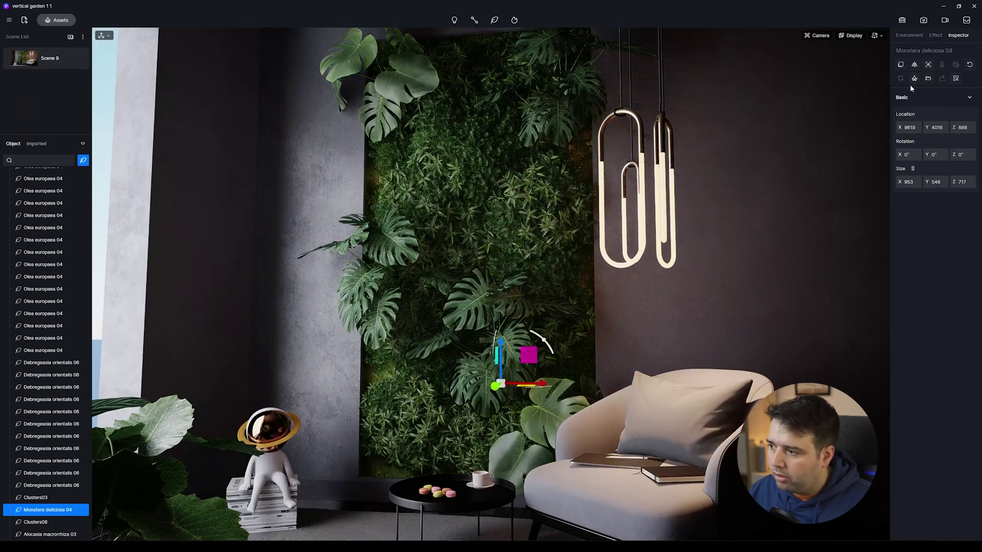
key(r)
drag(534, 383, 498, 391)
key(w)
right_drag(499, 391, 448, 402)
drag(594, 306, 608, 302)
right_drag(479, 310, 634, 281)
key(a)
key(s)
key(w)
key(q)
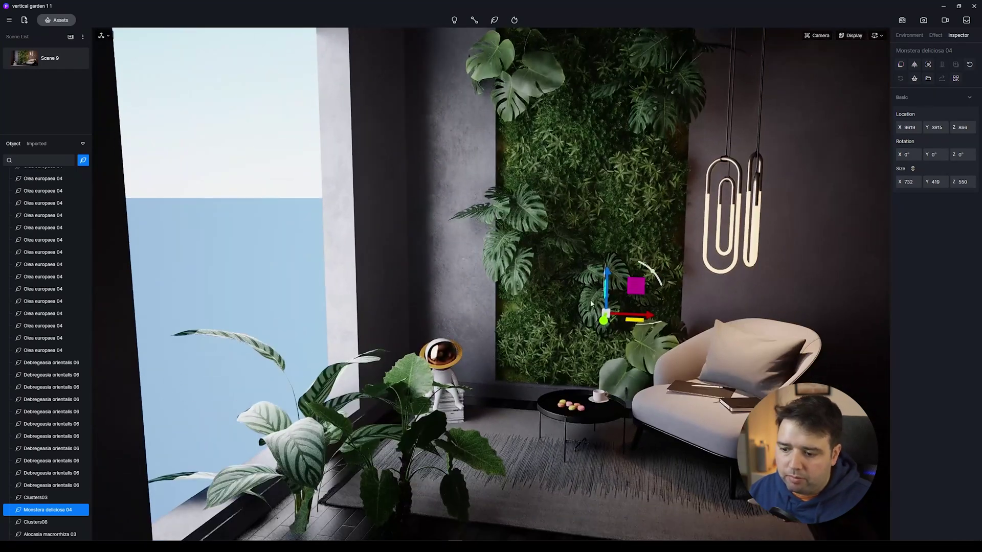
Copy the smaller Monstera deliciosa 04 to the upper middle of the wall at about X 9493, Y 3938, Z 1780.
drag(612, 279, 624, 123)
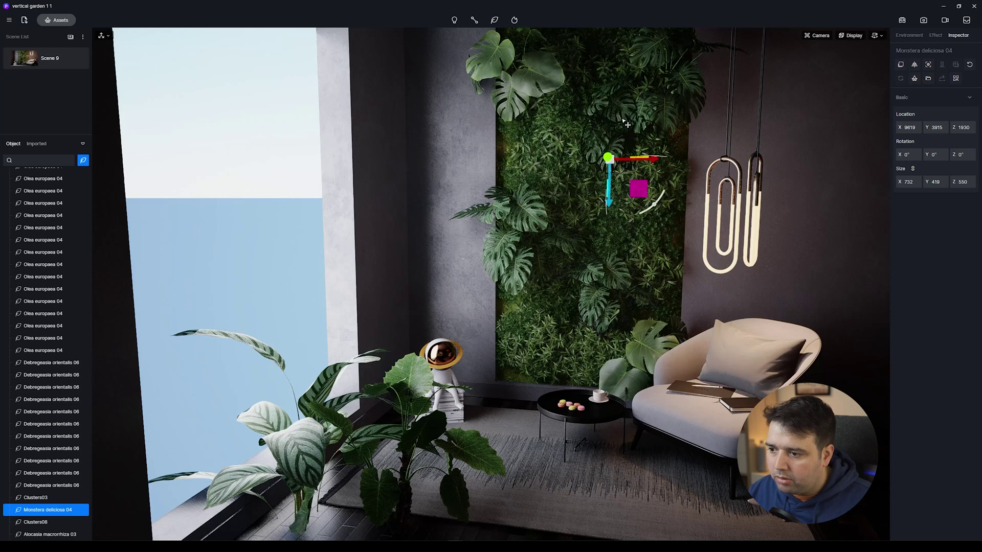
drag(640, 197, 588, 200)
right_drag(586, 182, 468, 182)
drag(479, 196, 474, 195)
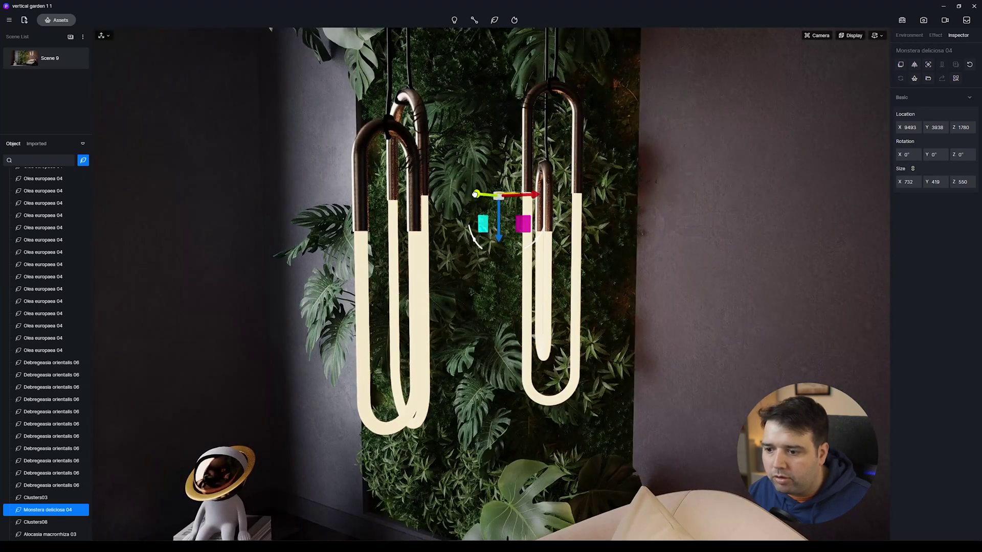
Move Clusters08 from the floor to the lower wall at about X 9360, Y 3905, Z 691, rotated 70° about X and scaled to 825 × 786 × 580.
scroll(634, 200, down, 8)
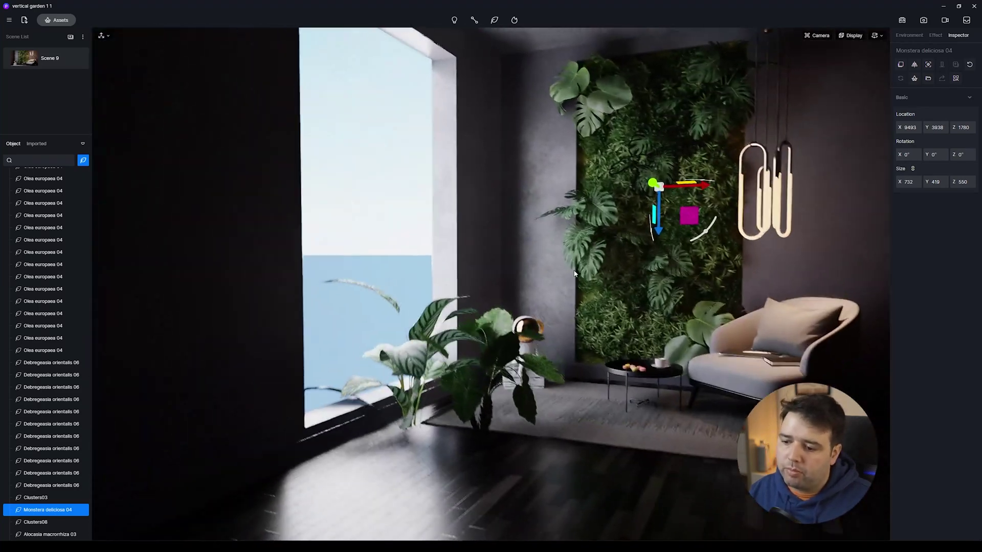
right_drag(574, 274, 531, 342)
scroll(531, 342, up, 3)
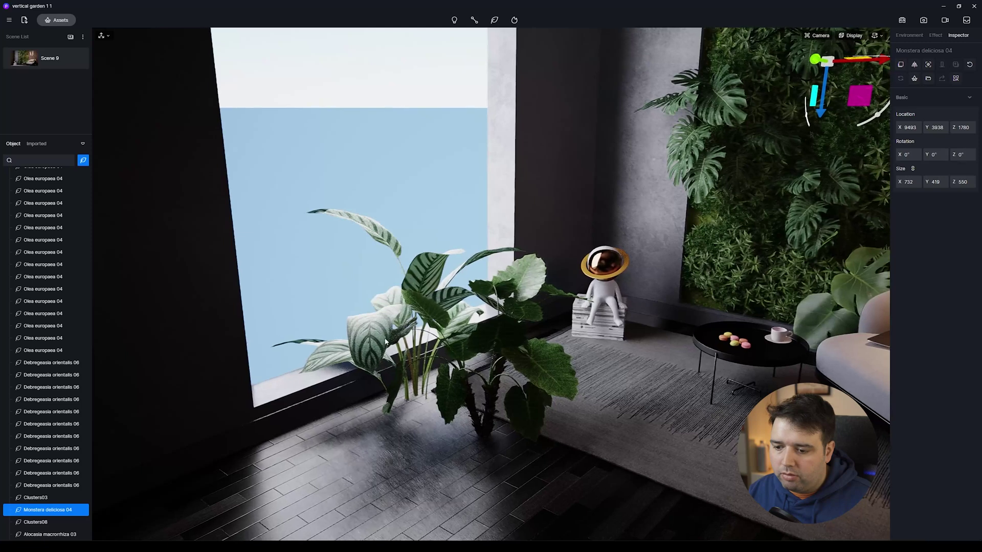
click(352, 328)
drag(412, 423, 765, 367)
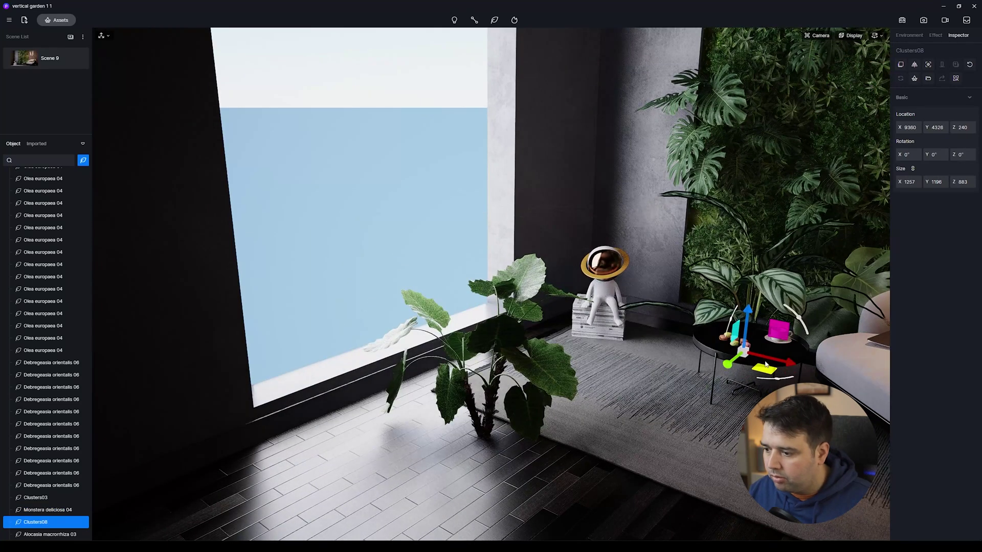
drag(734, 320, 638, 535)
right_drag(716, 327, 649, 347)
drag(648, 346, 705, 312)
key(s)
key(a)
right_drag(745, 291, 762, 254)
key(w)
key(s)
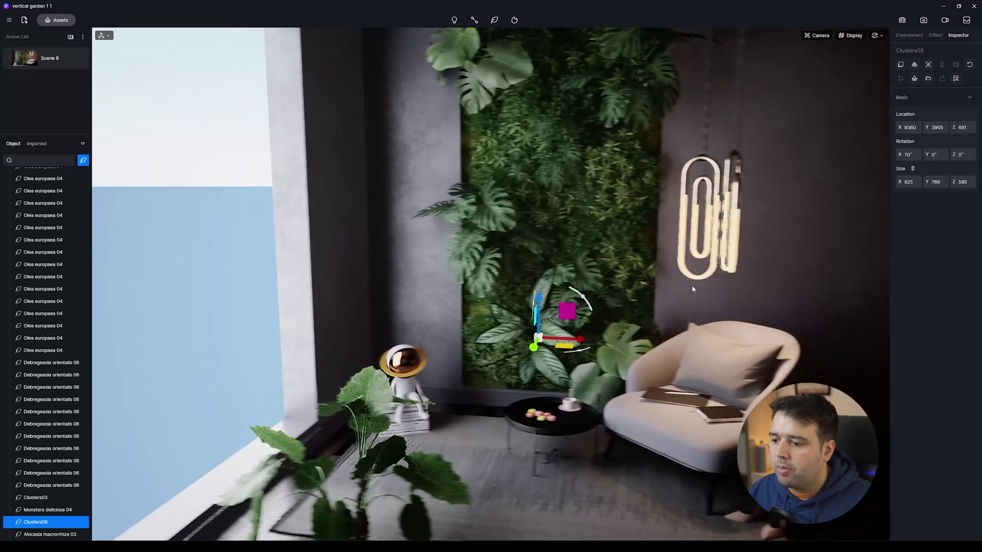
Shift the Clusters08 plant to the wall's lower window-side corner at about X 9050, Y 4045, Z 583.
drag(586, 340, 491, 349)
drag(496, 306, 495, 321)
key(s)
key(d)
right_drag(506, 309, 531, 292)
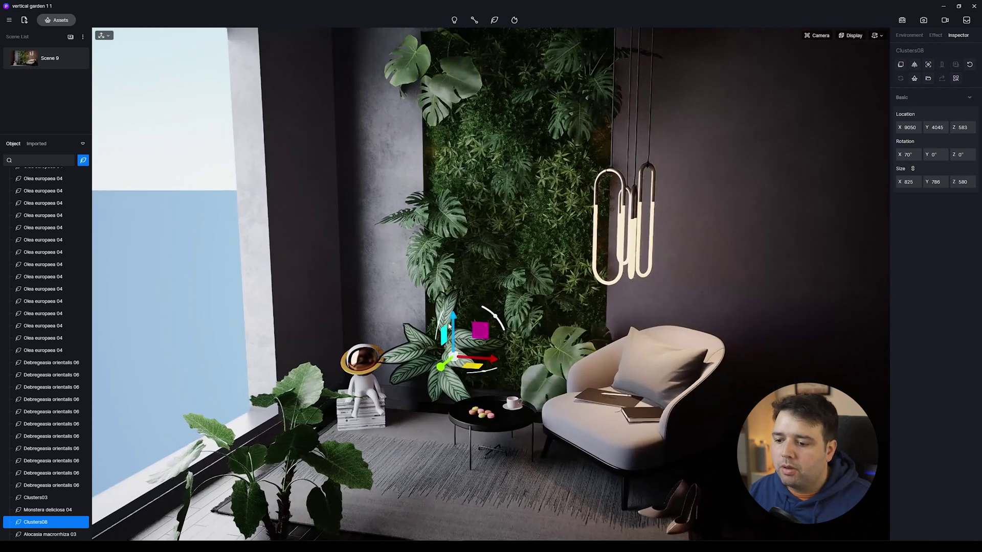
Copy the Clusters08 plant to the middle of the wall at about X 9450, Z 1382 and mirror the copy.
drag(454, 316, 453, 205)
drag(483, 250, 541, 255)
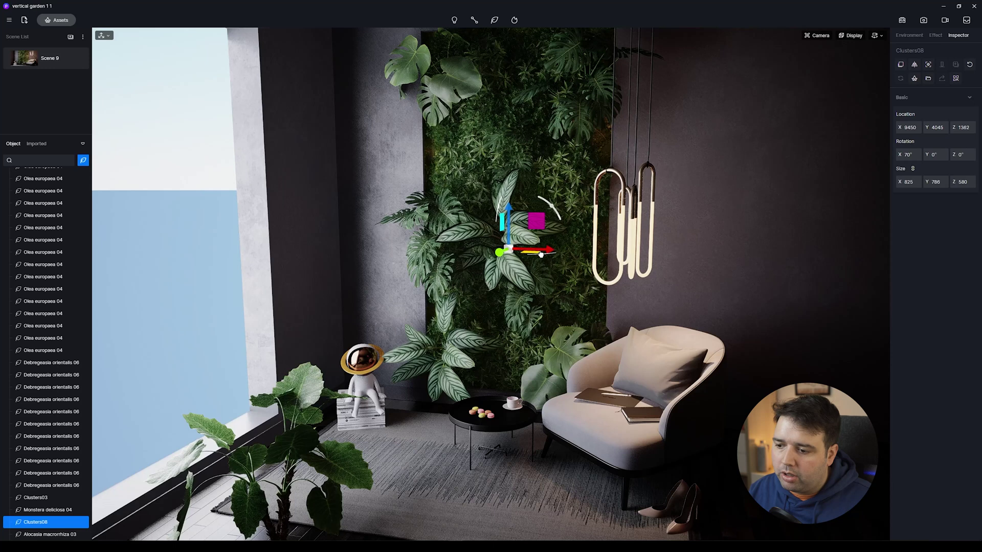
click(913, 64)
right_drag(509, 212, 524, 204)
key(s)
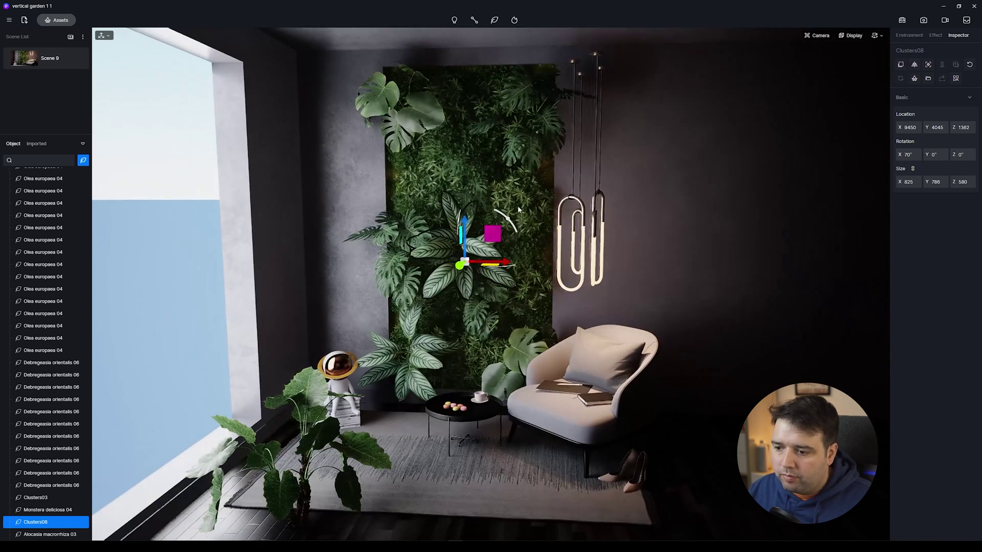
Place the mirrored Clusters08 copy on the wall's lamp-side edge at about X 9861, Z 1280, rotated to about 90°, 314°, 349°.
drag(520, 230, 521, 270)
drag(493, 237, 546, 249)
scroll(621, 212, up, 3)
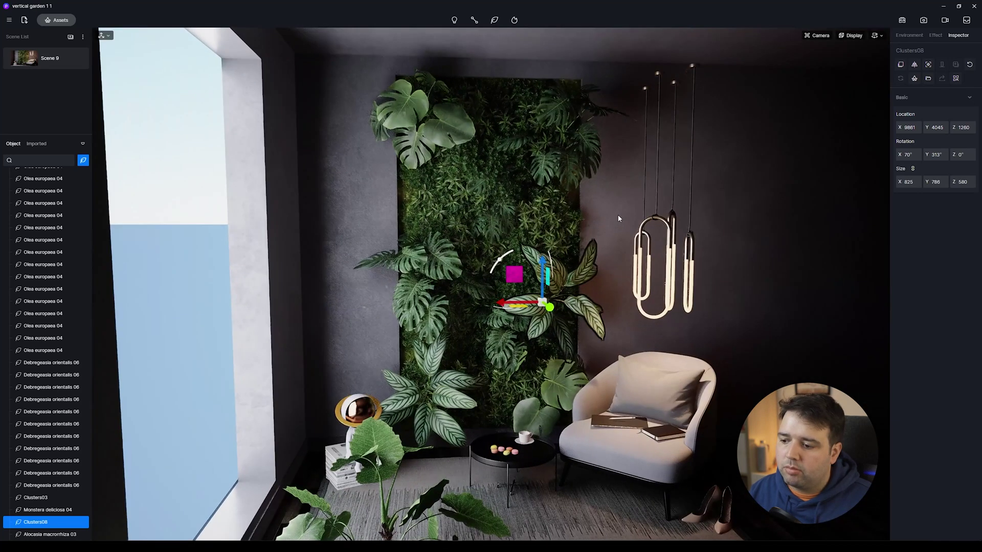
scroll(593, 223, up, 3)
drag(534, 258, 532, 246)
right_drag(166, 254, 214, 254)
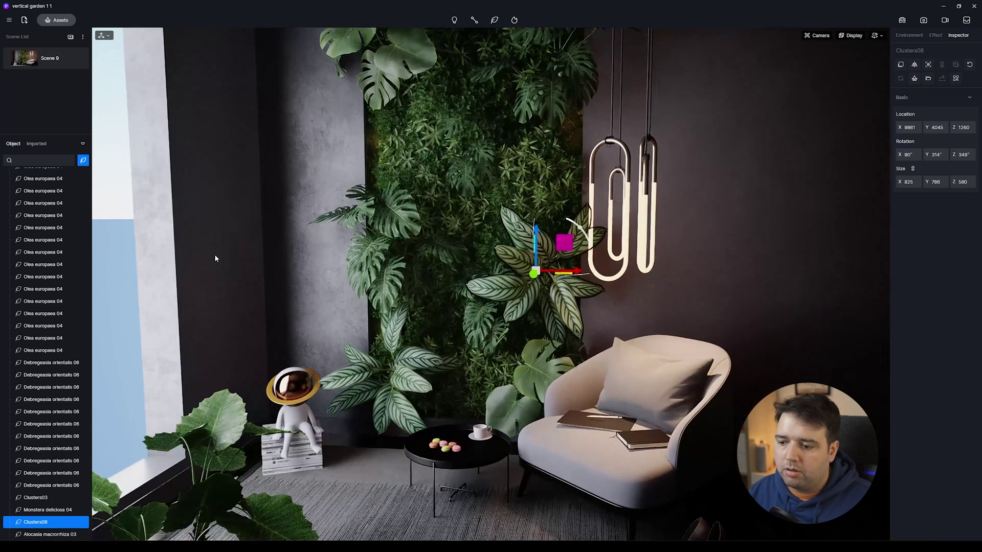
click(125, 260)
right_drag(386, 256, 381, 181)
click(501, 353)
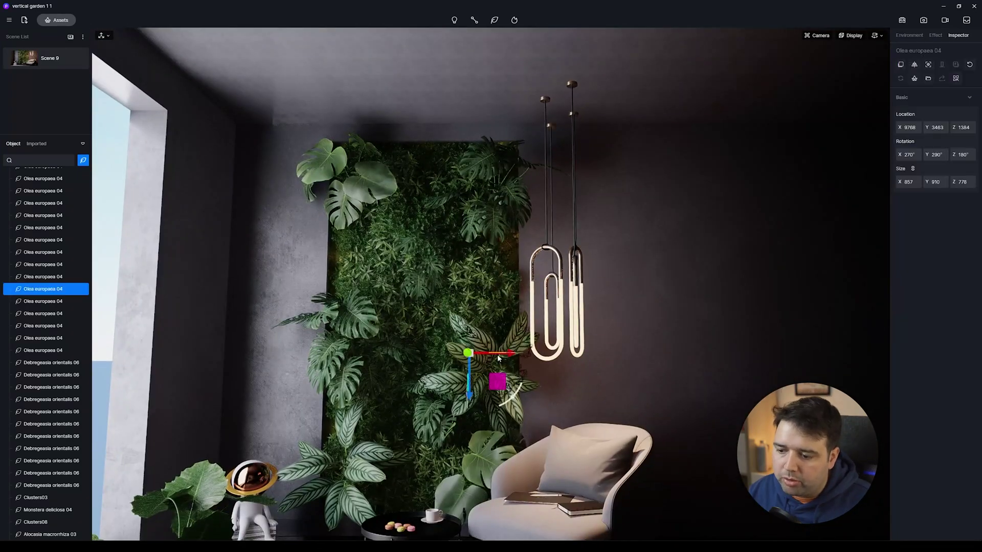
drag(496, 379, 458, 238)
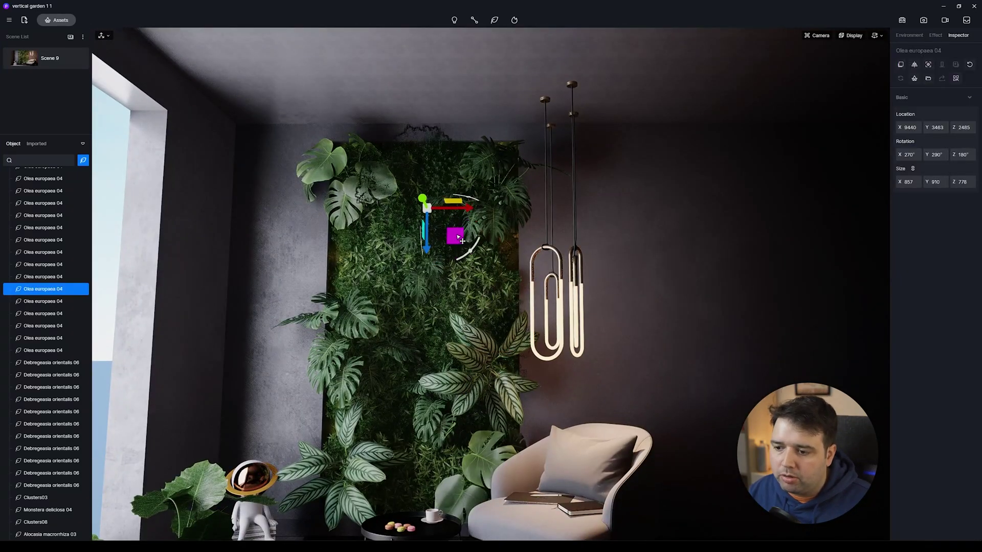
click(262, 473)
Copy the lamp-side Clusters08 plant to the upper wall, scale the copy to about 623 × 593 × 437 and mirror it.
click(483, 346)
drag(511, 346, 433, 229)
key(t)
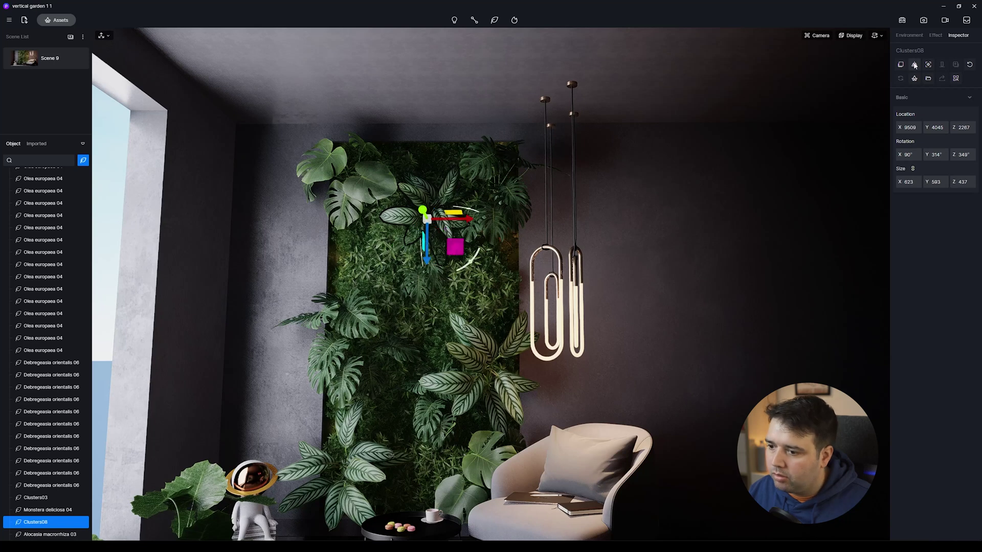
click(915, 65)
drag(469, 257, 433, 198)
Place a further small Clusters08 copy on the window-side edge at about X 9107, Z 2048, rotated to about 254°, 314°, 221°.
right_drag(433, 209, 400, 213)
mouse_move(561, 246)
mouse_down()
mouse_move(552, 207)
mouse_move(524, 286)
mouse_move(533, 271)
mouse_move(520, 276)
mouse_move(556, 243)
mouse_up()
right_drag(557, 244, 595, 251)
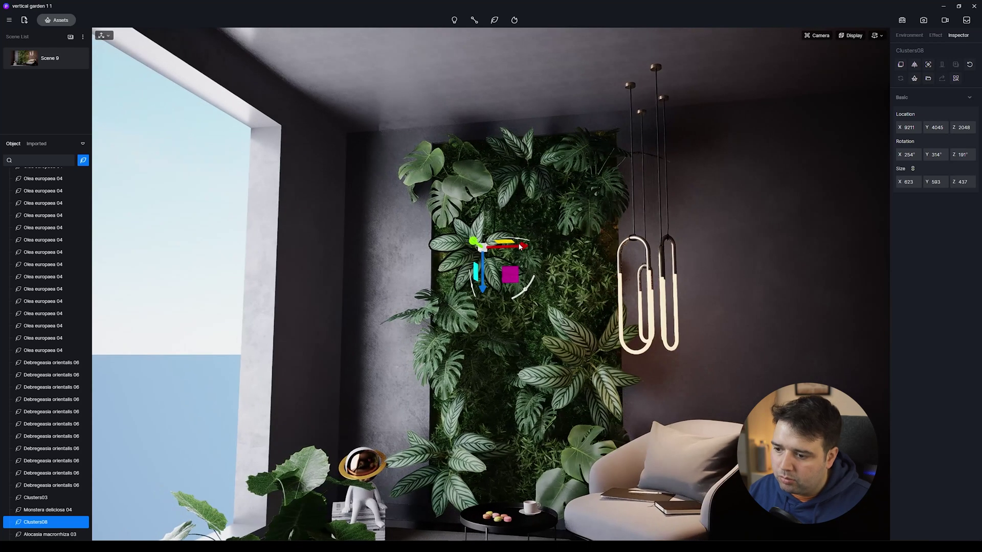
mouse_move(519, 241)
mouse_down()
mouse_move(541, 246)
mouse_move(532, 241)
mouse_move(509, 262)
mouse_move(509, 248)
mouse_up()
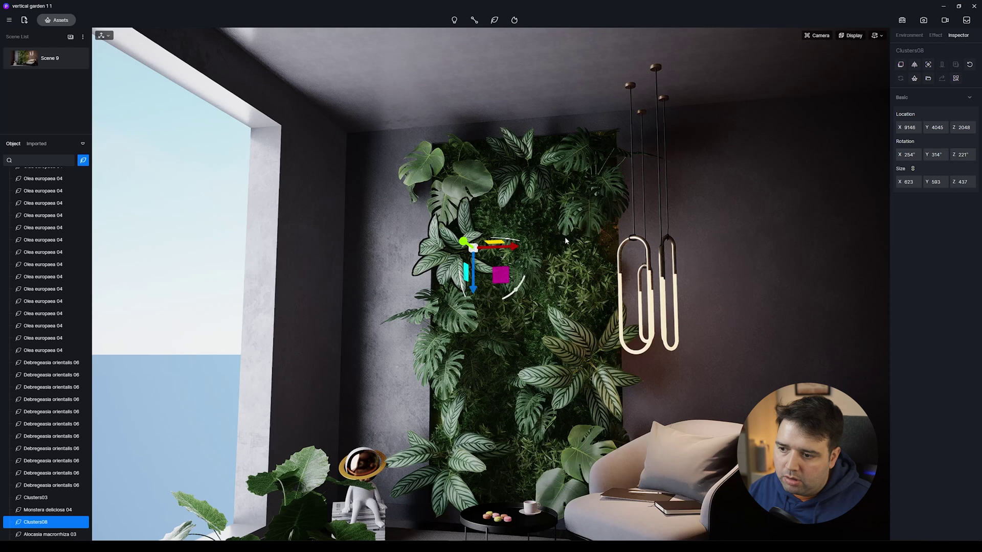
right_drag(509, 248, 617, 236)
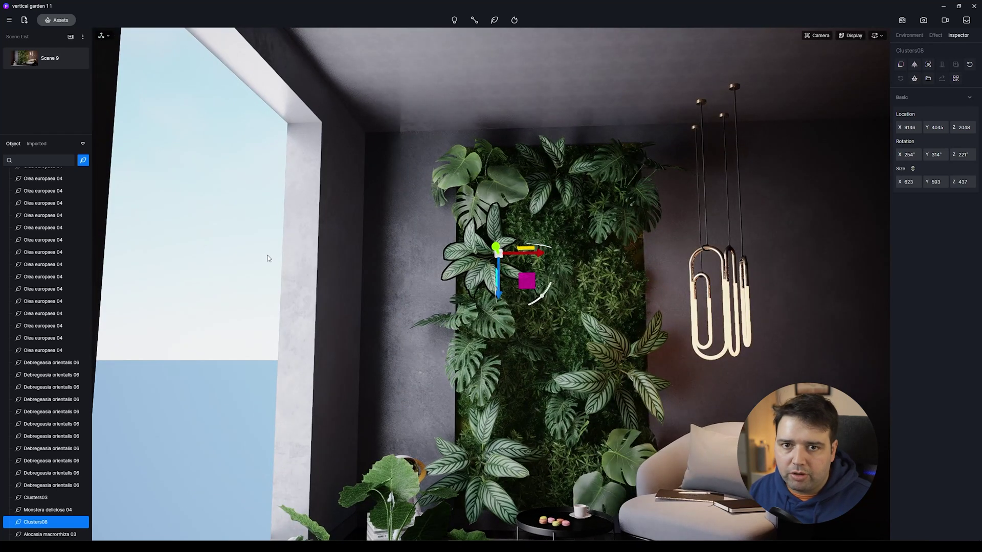
drag(542, 254, 535, 254)
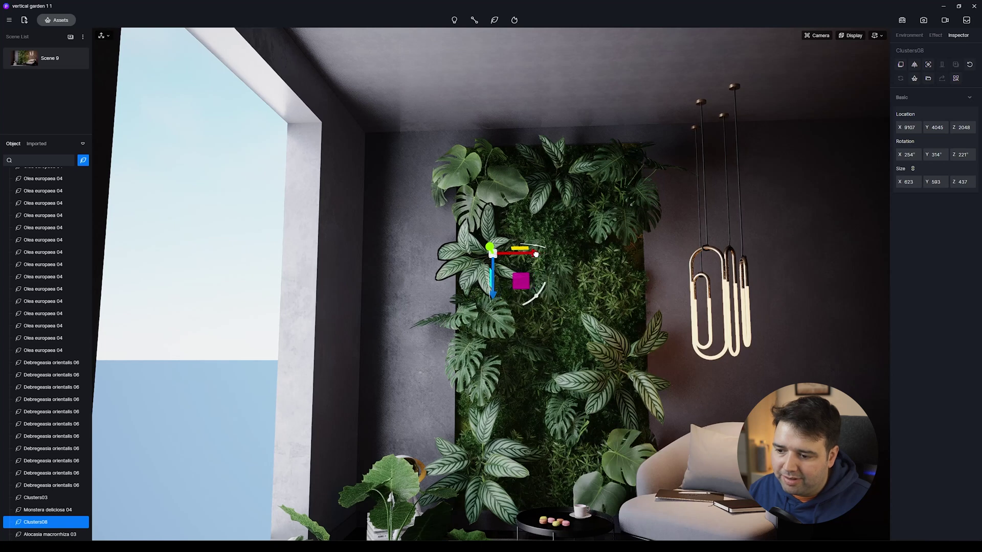
Scale the window-side Clusters08 copy to about 512 × 488 × 360 and set it at about X 9043, Y 4014, rotated 262°, 321°, 216°.
scroll(385, 261, down, 3)
right_drag(384, 262, 390, 364)
scroll(390, 364, up, 2)
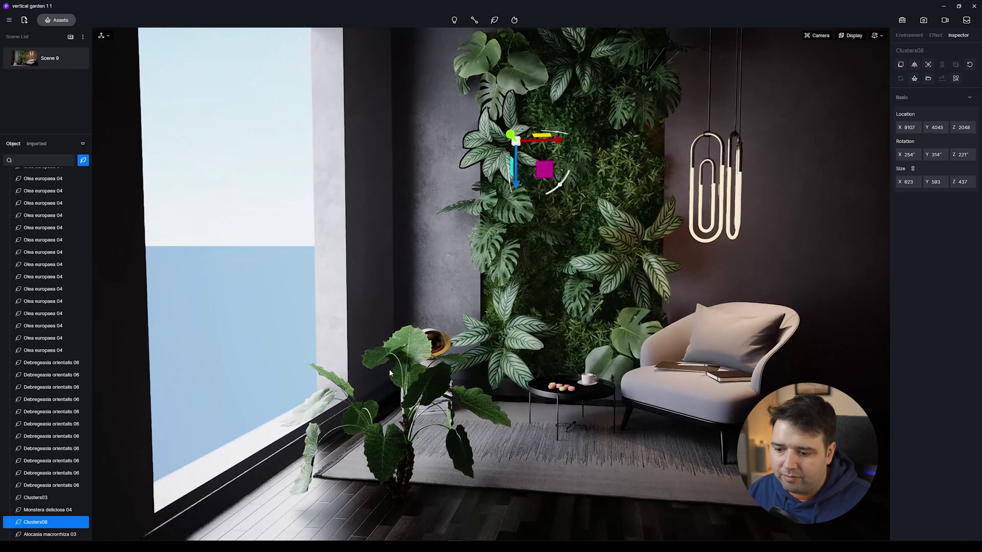
drag(514, 138, 501, 135)
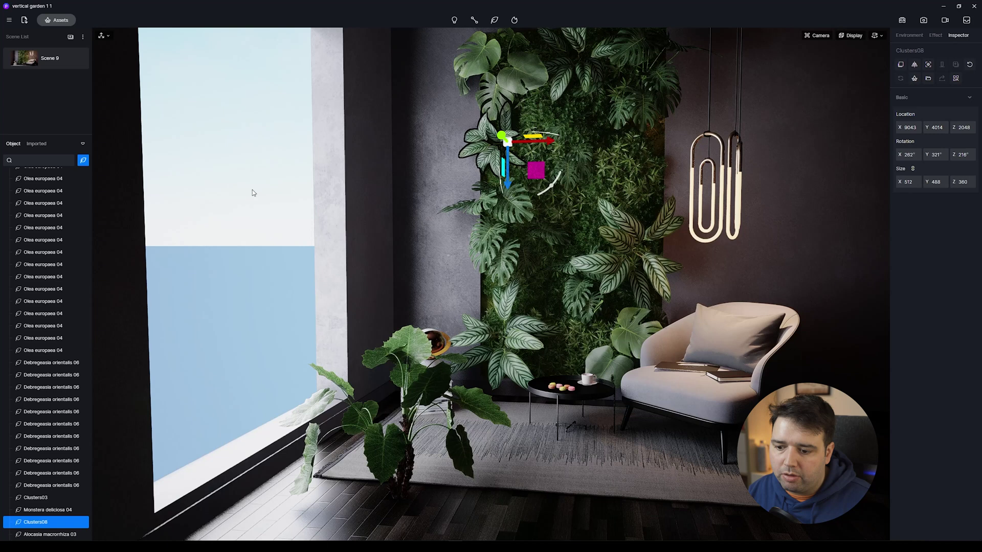
click(399, 453)
drag(418, 514, 577, 199)
drag(570, 251, 565, 257)
right_drag(603, 236, 559, 275)
key(ctrl+z)
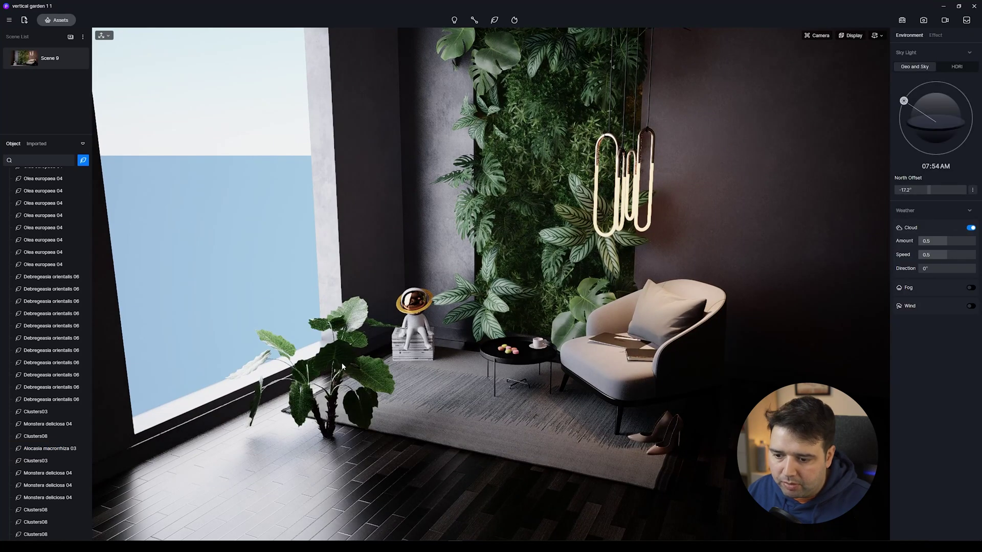
Move the Alocasia macrorrhiza 03 from the floor to the middle of the wall at about X 9295, Y 3903, Z 1522, rotated 68° about X.
click(337, 357)
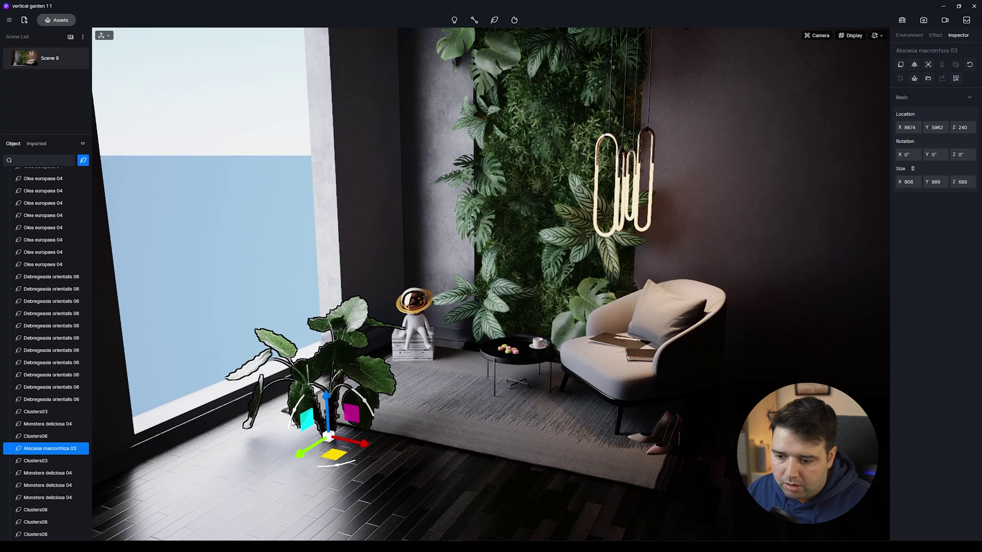
drag(277, 438, 518, 194)
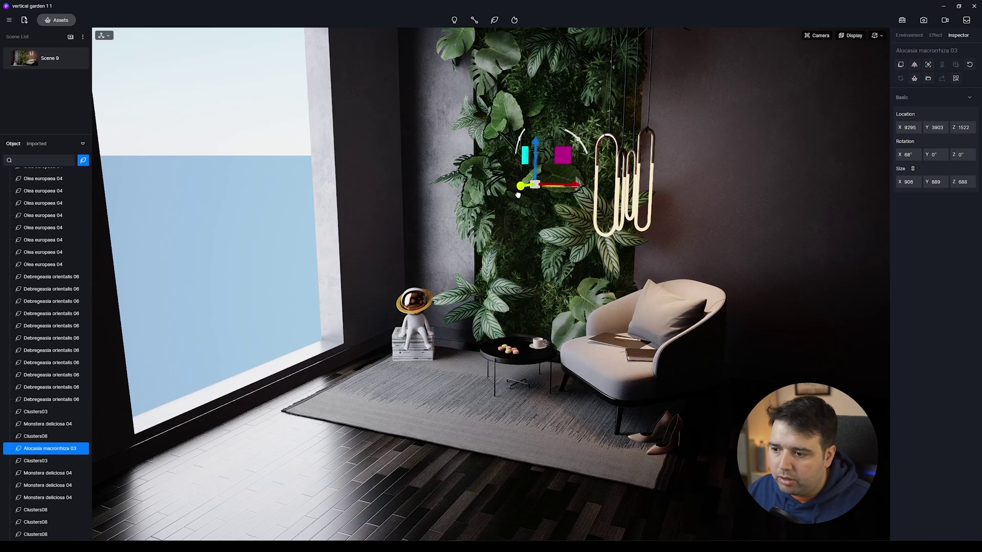
right_drag(525, 179, 578, 153)
Copy the Alocasia macrorrhiza 03 across the middle and upper wall, placing one at about X 9636, Z 2209, rotated to about 82°, 270°, 348°.
drag(514, 153, 546, 264)
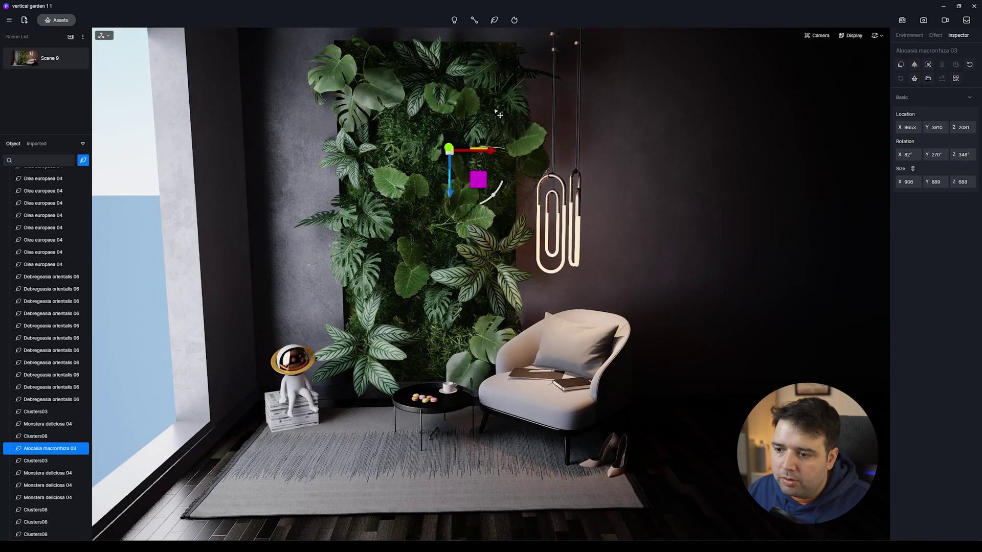
drag(495, 111, 493, 88)
middle_drag(489, 37, 504, 113)
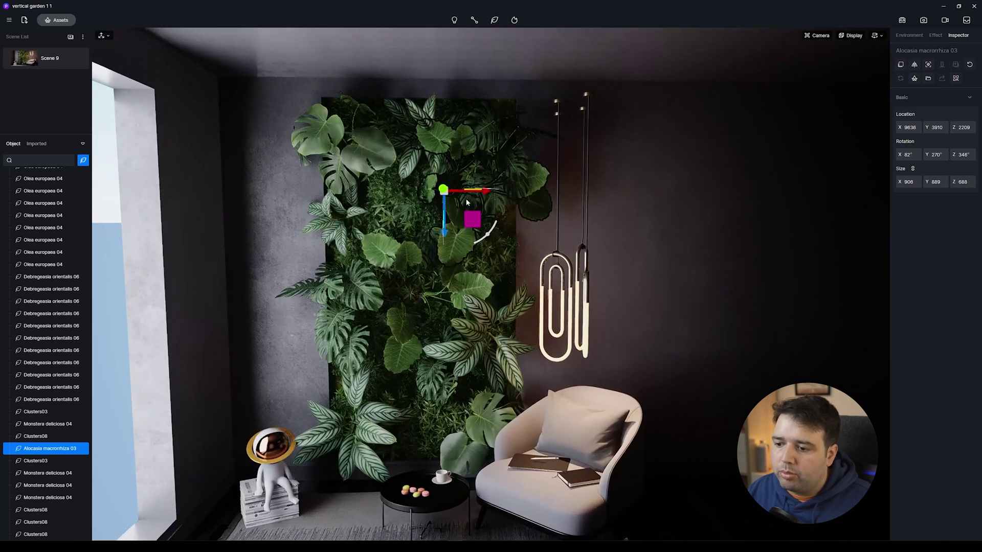
Place an Alocasia macrorrhiza 03 at about X 9732, Z 2437, rotated 248°, 318°, 180°, and copy it down to about X 9609, Z 1830.
mouse_move(472, 219)
mouse_down()
mouse_move(484, 185)
mouse_move(492, 215)
mouse_move(457, 223)
mouse_up()
scroll(540, 192, down, 2)
mouse_move(540, 193)
right_down()
mouse_move(514, 205)
mouse_move(540, 190)
right_up()
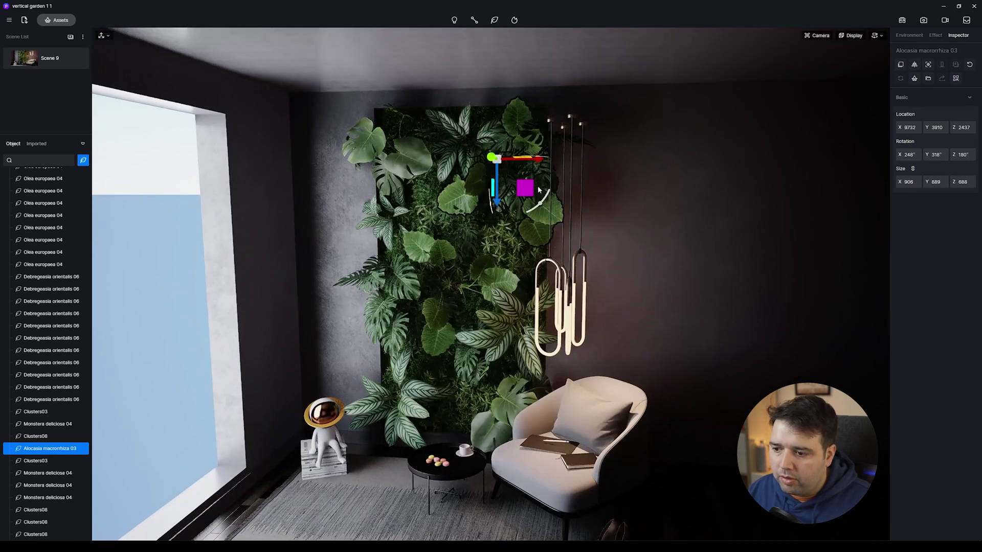
drag(528, 212, 516, 276)
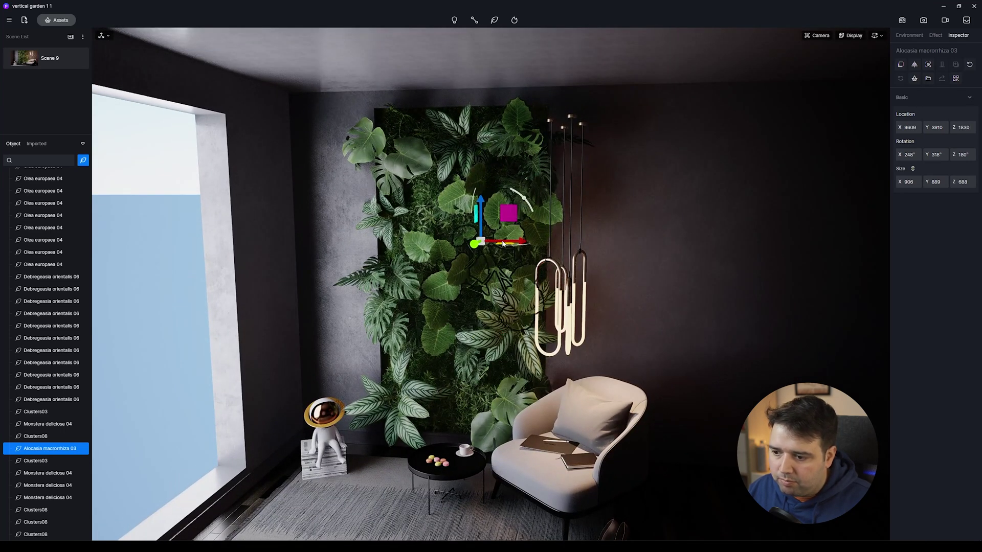
Scale the Alocasia macrorrhiza 03 copy to about 527 × 517 × 400 and push it into the wall at about Y 4149, rotated 68°, 270°, 0°.
key(r)
drag(457, 268, 468, 257)
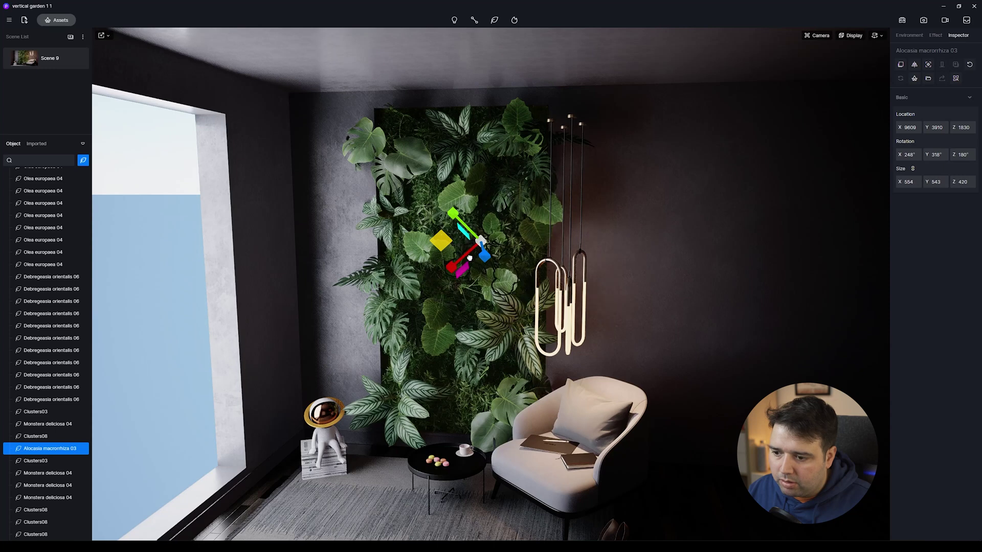
scroll(501, 236, up, 3)
right_drag(501, 236, 329, 300)
key(r)
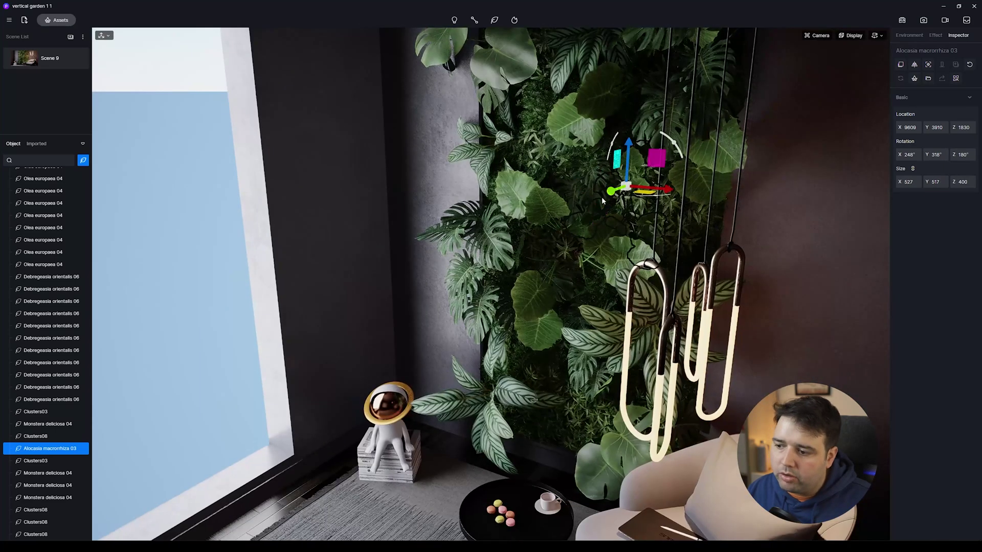
drag(610, 192, 613, 117)
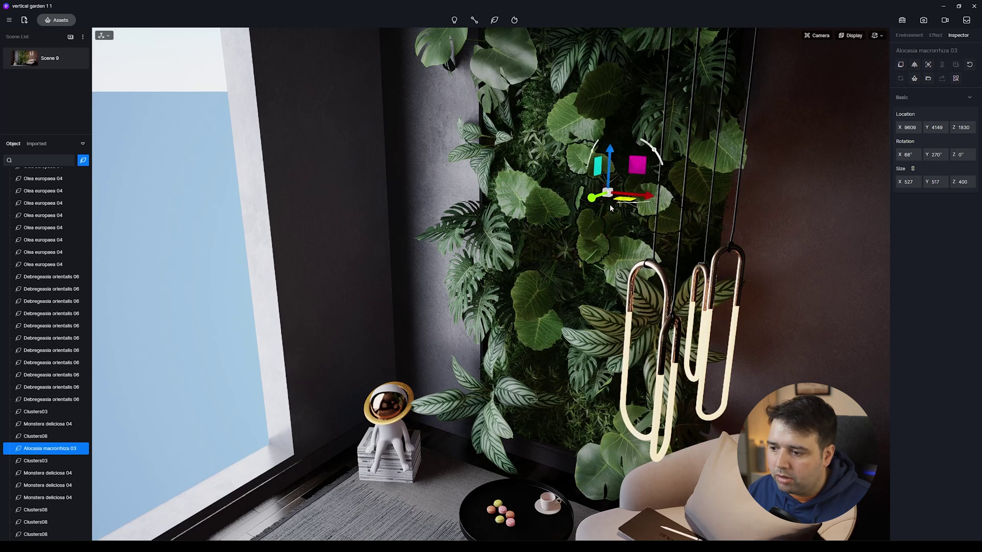
Place the Alocasia macrorrhiza 03 low on the wall at about X 9309, Y 4077, Z 728, scaled to about 338 × 330 × 256.
drag(631, 203, 602, 389)
mouse_move(553, 417)
mouse_down()
mouse_move(606, 392)
mouse_move(573, 395)
mouse_move(584, 395)
mouse_move(567, 414)
mouse_move(559, 399)
mouse_up()
key(space)
key(space)
middle_drag(582, 417, 590, 444)
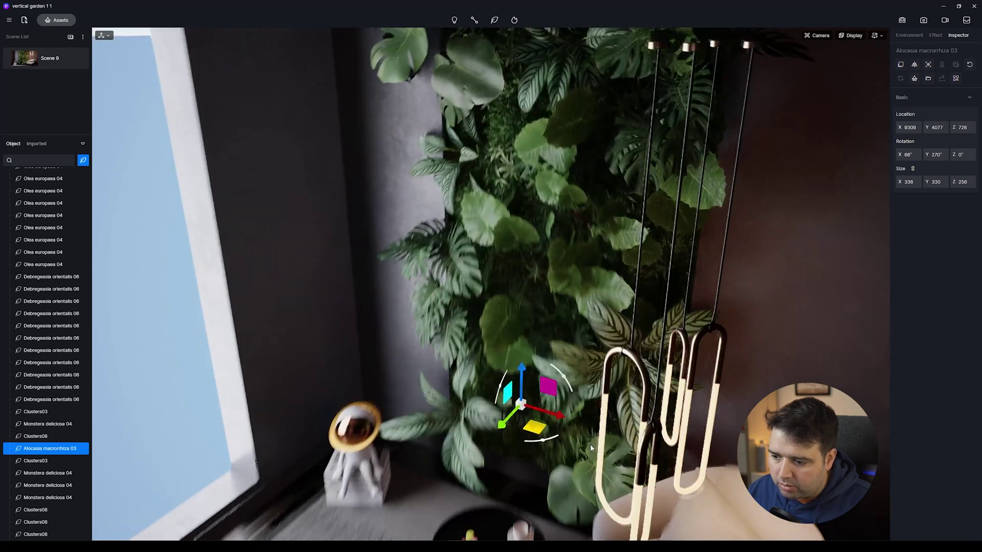
scroll(593, 451, up, 5)
scroll(595, 456, down, 5)
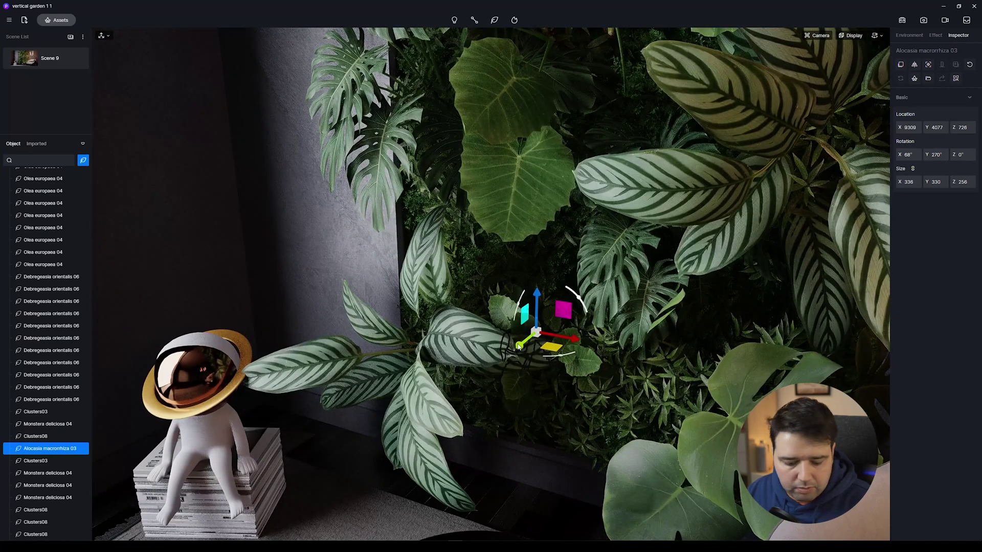
Copy the small Alocasia macrorrhiza 03 around the lower wall, placing one at about X 9330, Y 4104, Z 930, rotated 237°, 329°, 188°.
key(c)
drag(521, 345, 671, 362)
drag(677, 319, 668, 364)
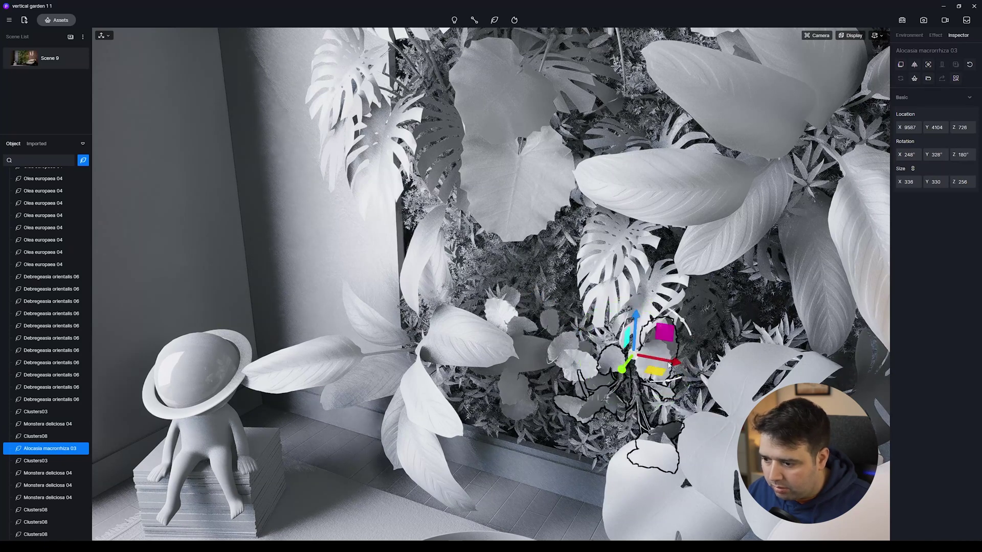
mouse_move(625, 330)
mouse_down()
mouse_move(618, 347)
mouse_move(637, 342)
mouse_up()
drag(676, 377, 570, 272)
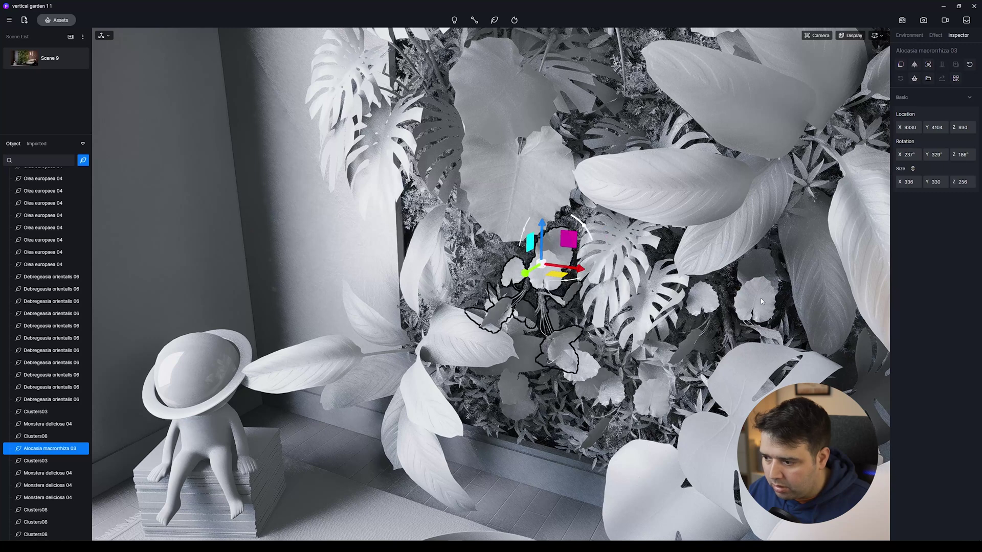
Mirror the Alocasia copy at about X 9774, Z 930, and raise the X 9330 one to about Z 999, rotated 244°, 39°, 187°.
click(762, 301)
click(915, 65)
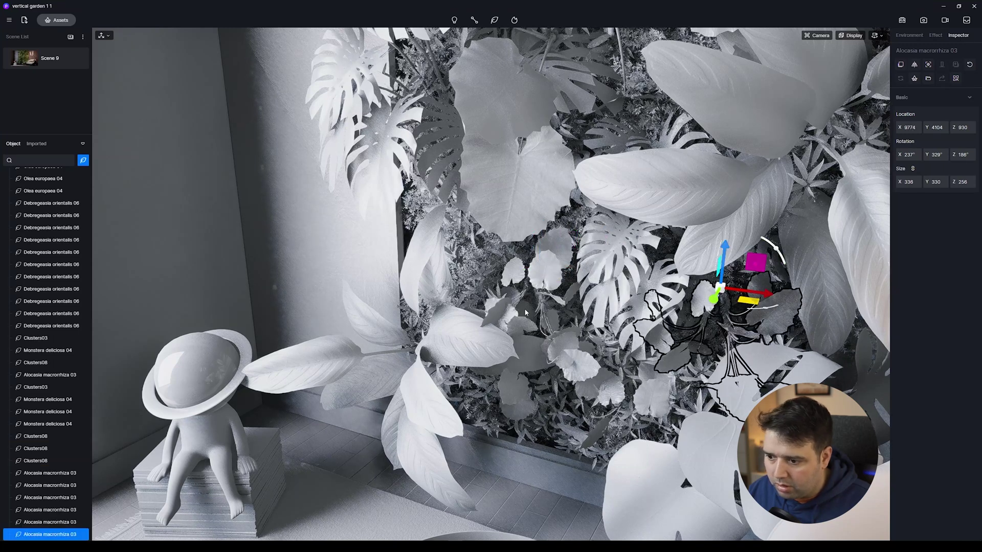
click(546, 282)
drag(585, 228, 545, 200)
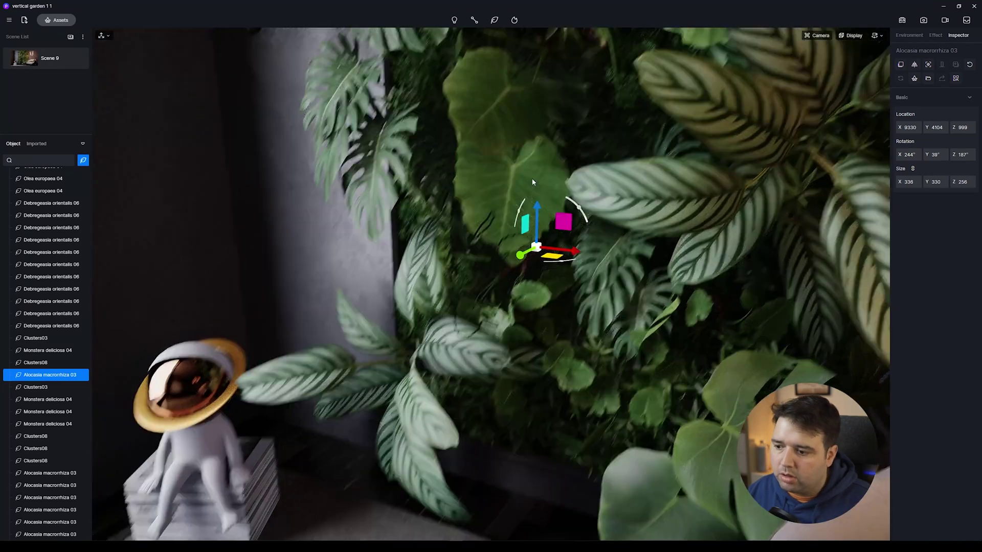
Copy the upper window-side Clusters03 to the middle of the wall at about X 9842, Z 1628, and adjust the copy's orientation.
scroll(532, 182, down, 5)
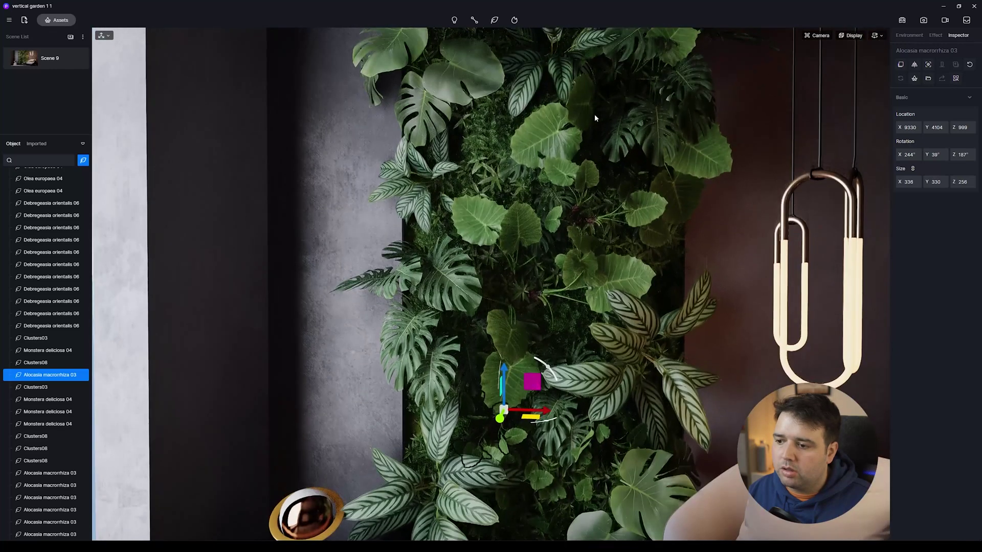
scroll(593, 102, down, 3)
key(q)
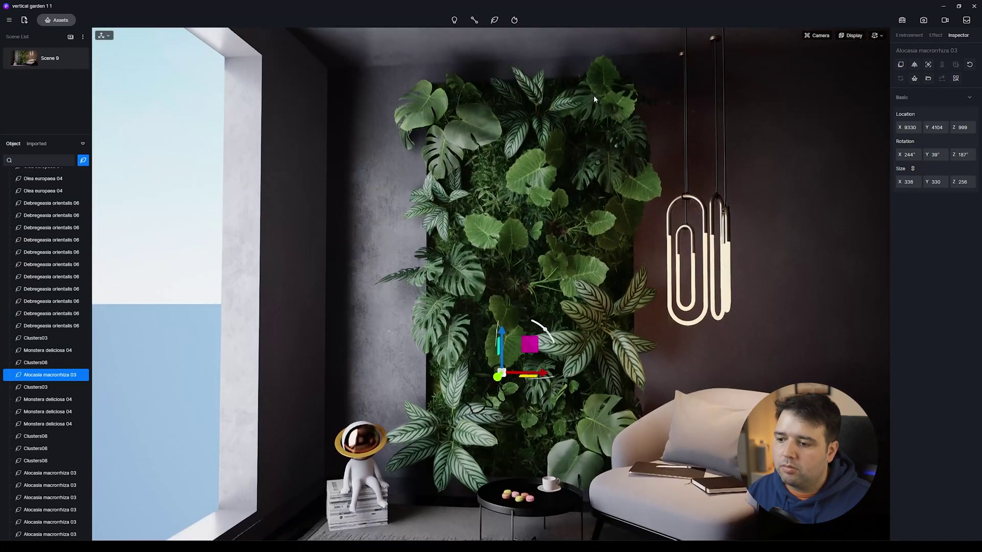
click(473, 137)
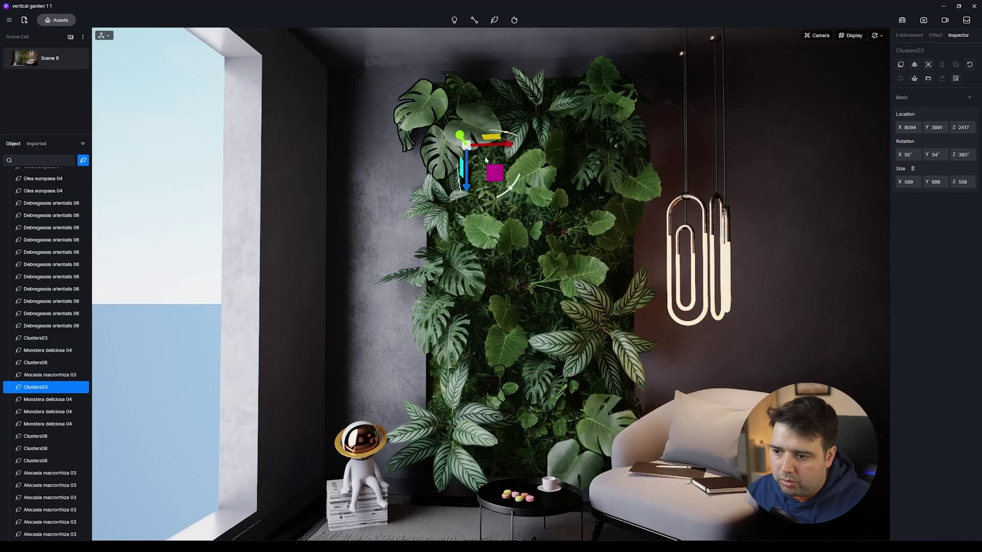
drag(494, 175, 559, 297)
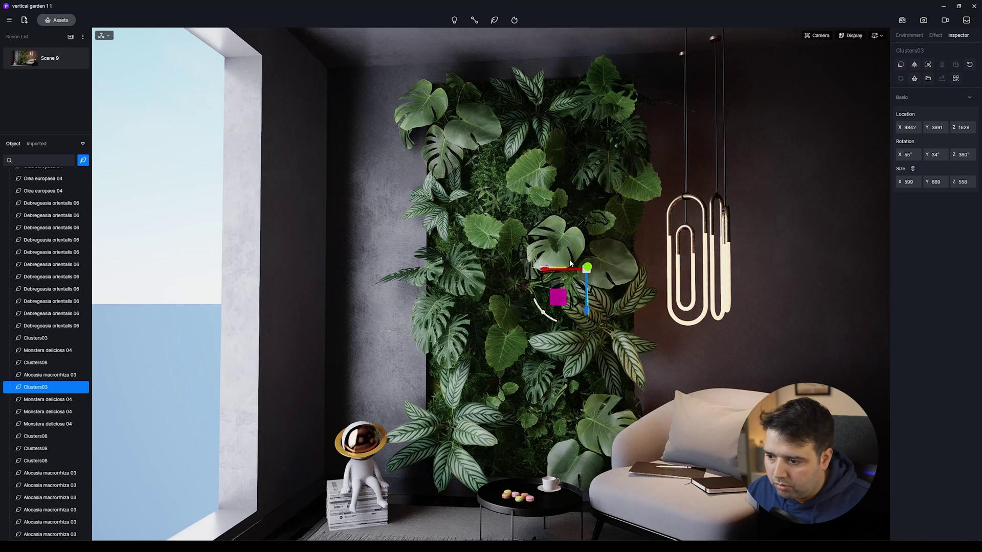
key(r)
drag(617, 249, 640, 253)
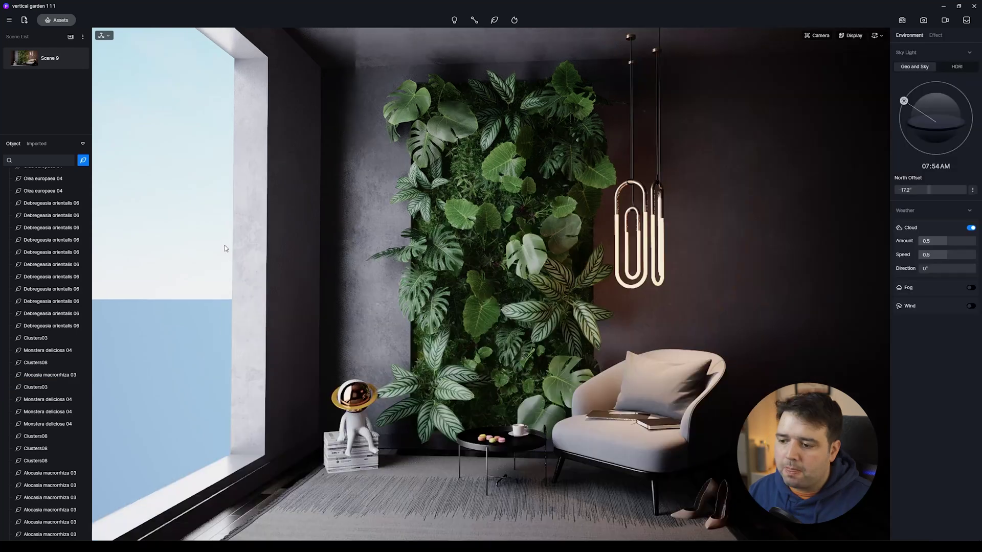
Return to the saved Scene 9 view and set the camera exposure to -0.15.
click(60, 55)
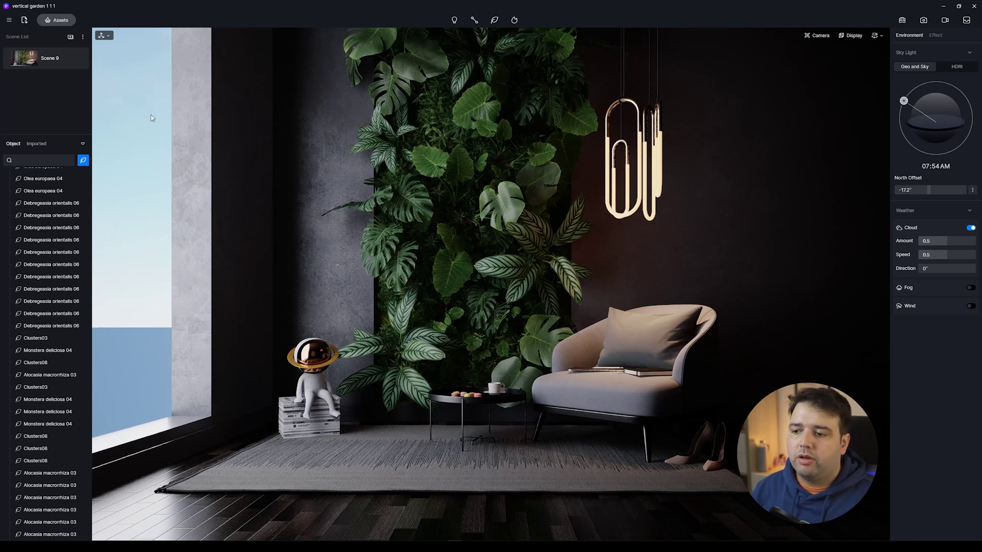
click(820, 35)
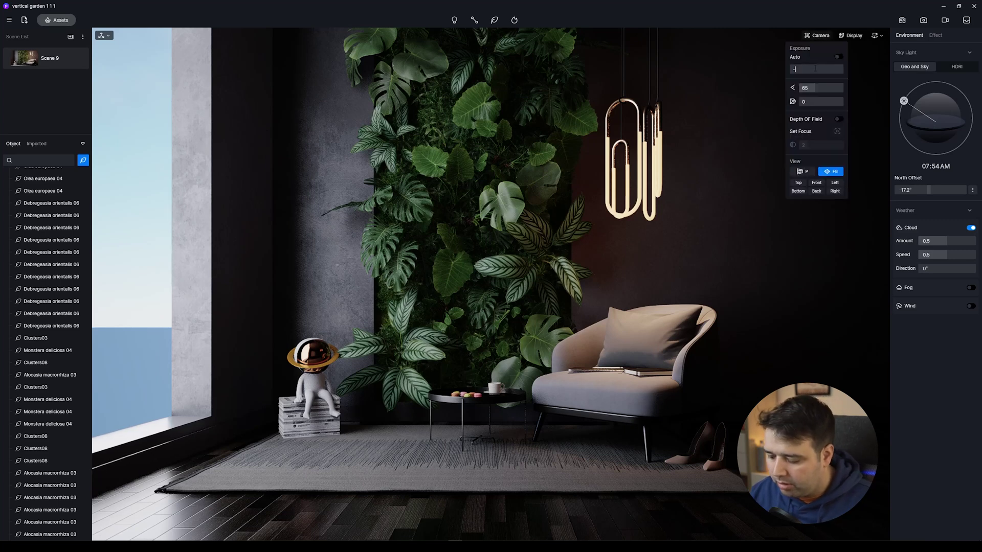
key(Return)
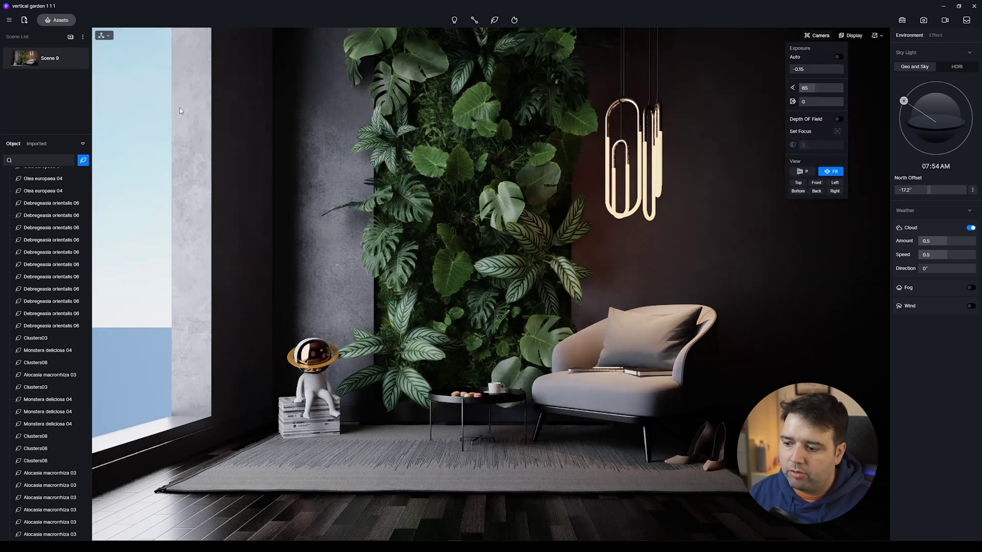
click(138, 99)
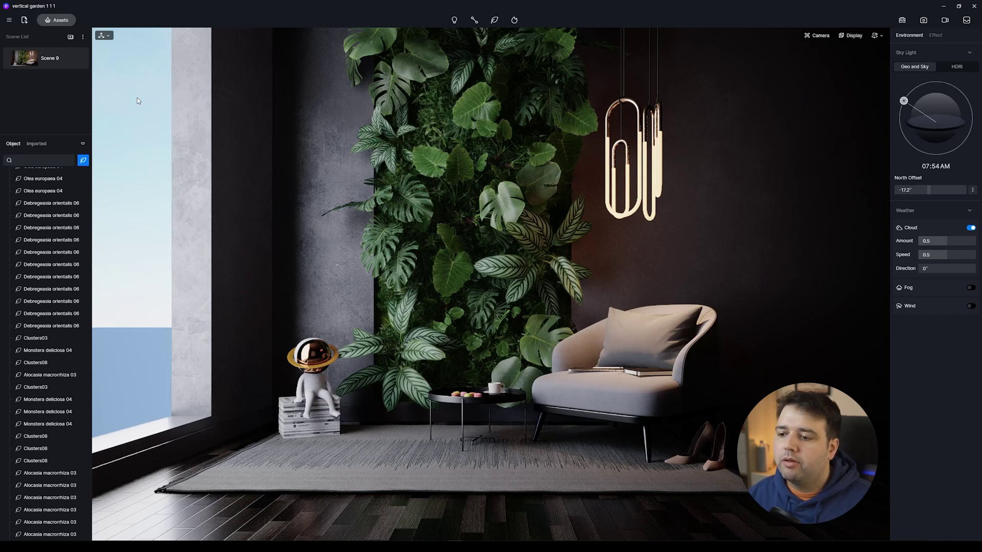